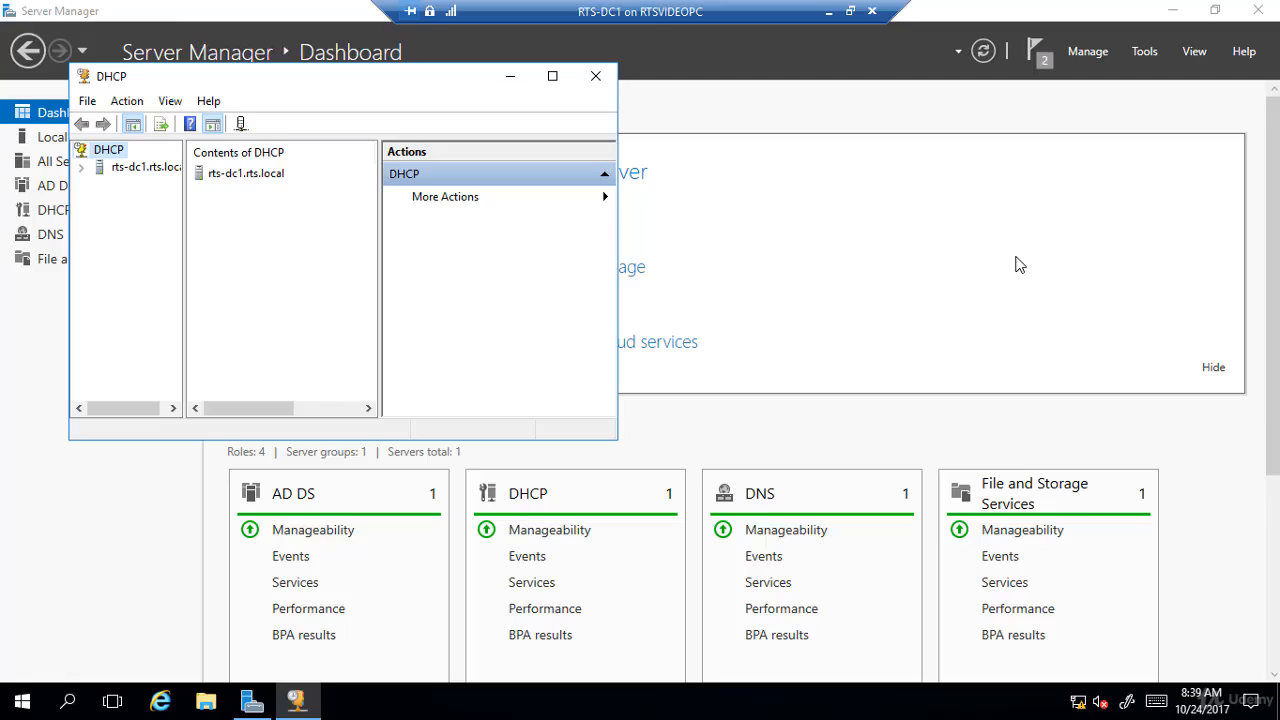
- Maximize the DHCP console, widen its tree pane, and expand the rts-dc1.rts.local server down to the IPv4 node's contents
{"action": "left_click", "coordinate": [552, 76]}
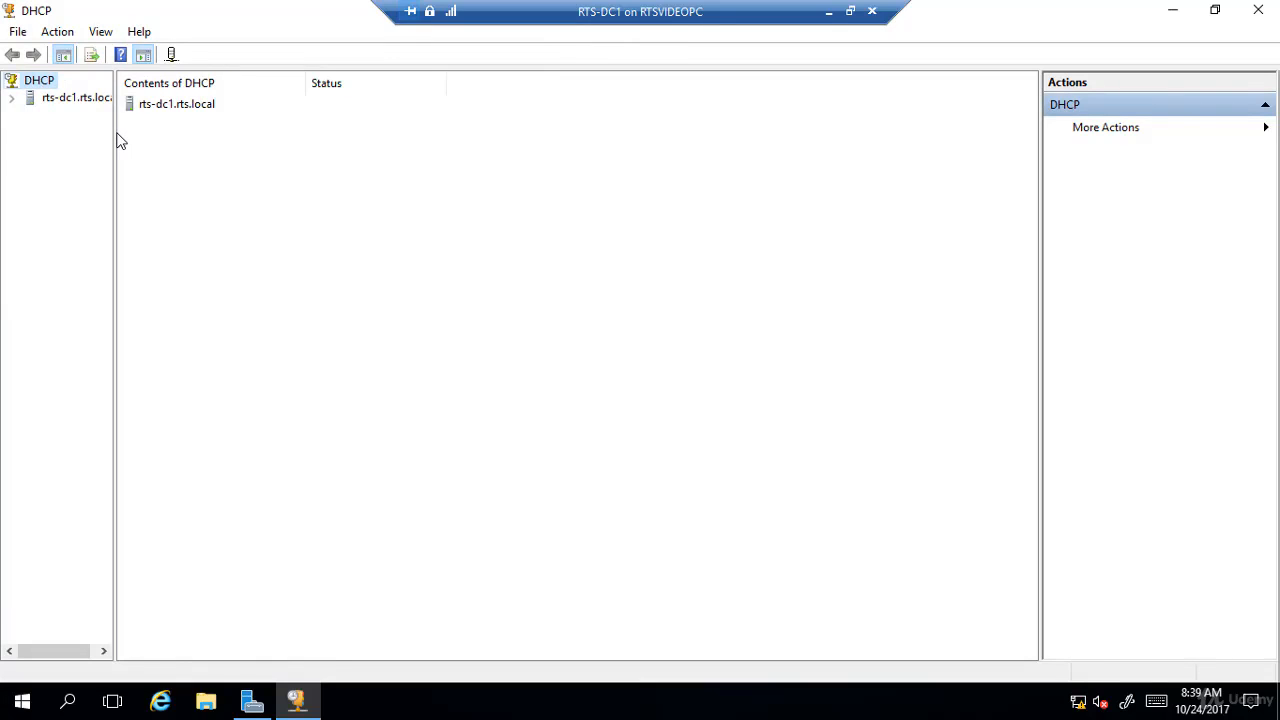
{"action": "left_click_drag", "start_coordinate": [115, 136], "coordinate": [240, 137]}
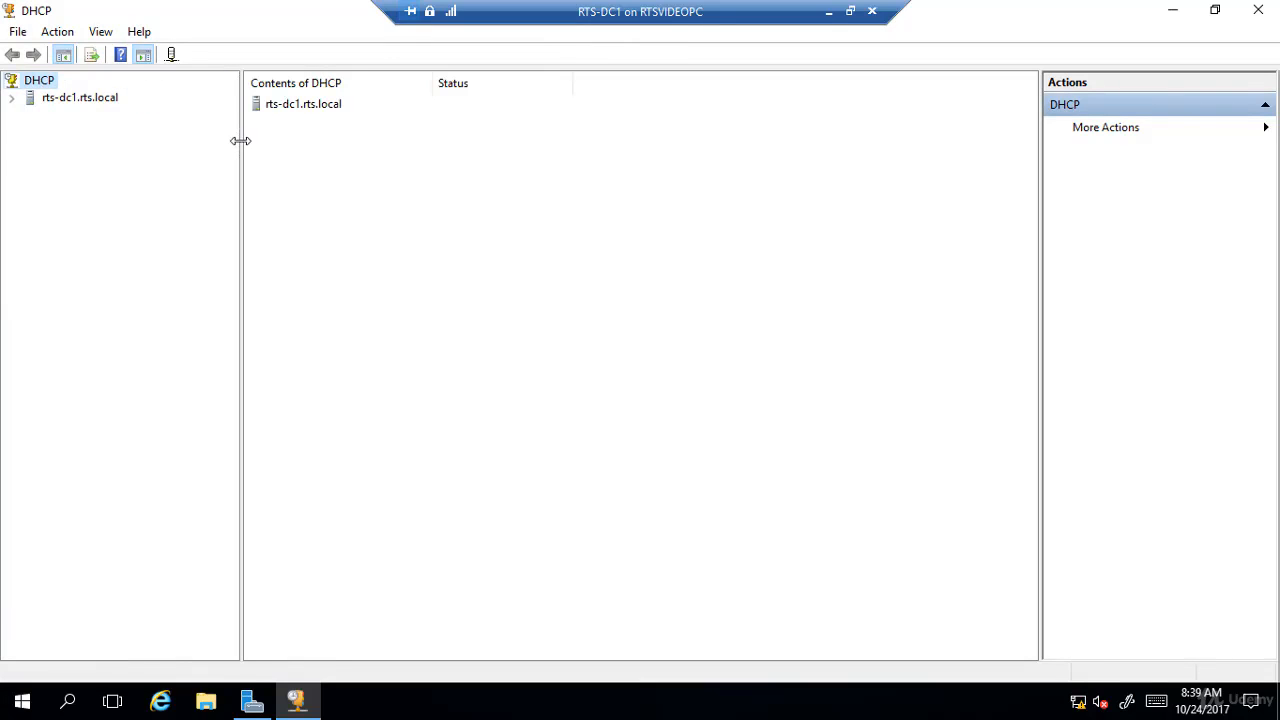
{"action": "left_click", "coordinate": [12, 98]}
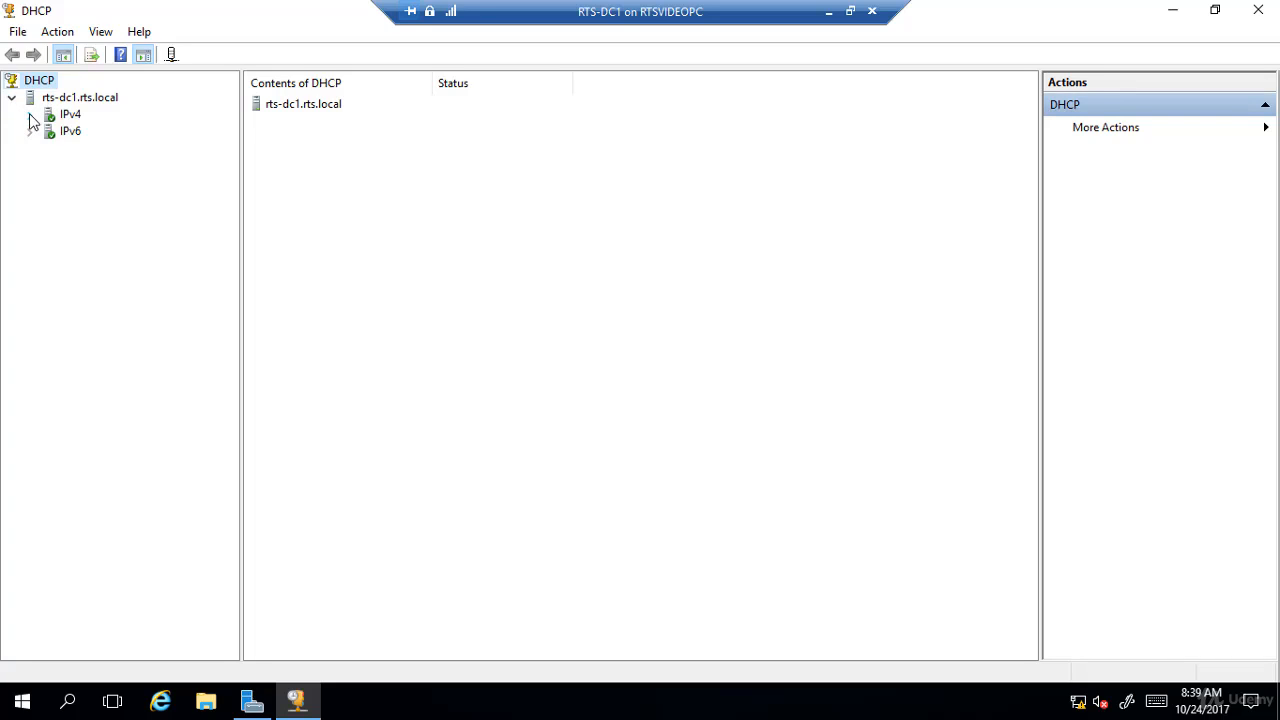
{"action": "left_click", "coordinate": [30, 116]}
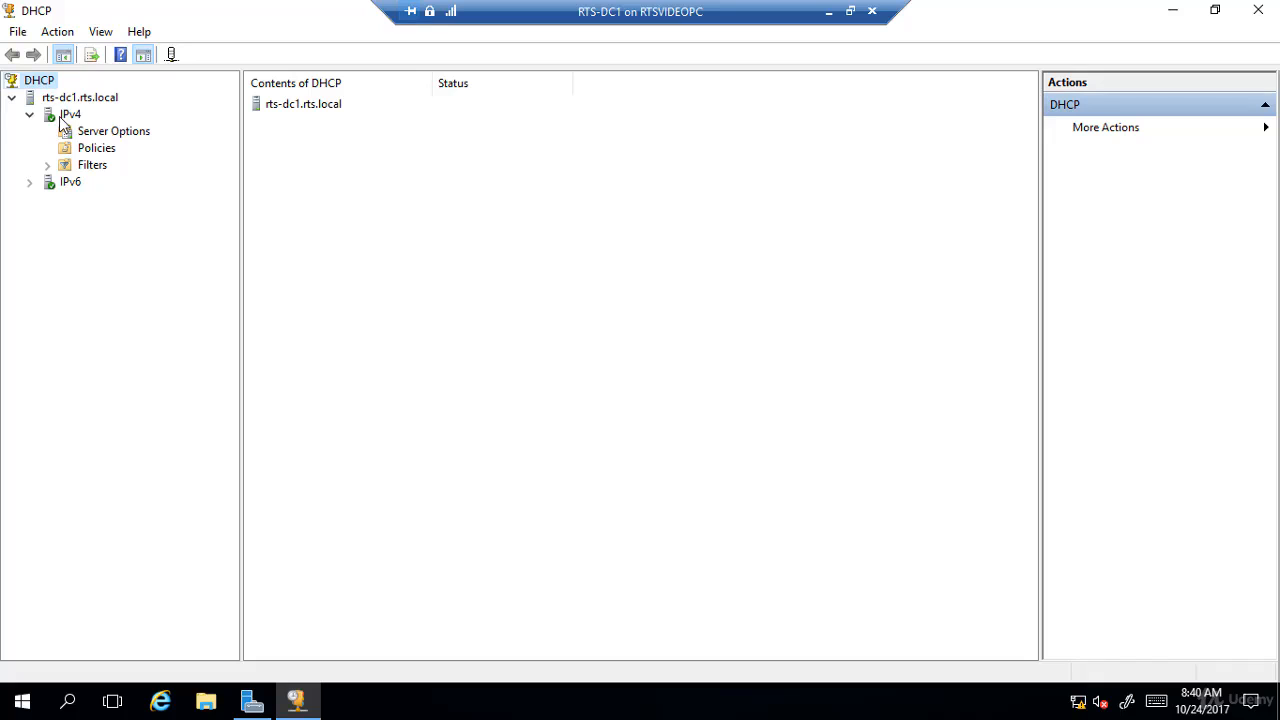
- Start a new scope under IPv4 and name it Boston, leaving the description empty
{"action": "left_click", "coordinate": [61, 119]}
{"action": "right_click", "coordinate": [61, 119]}
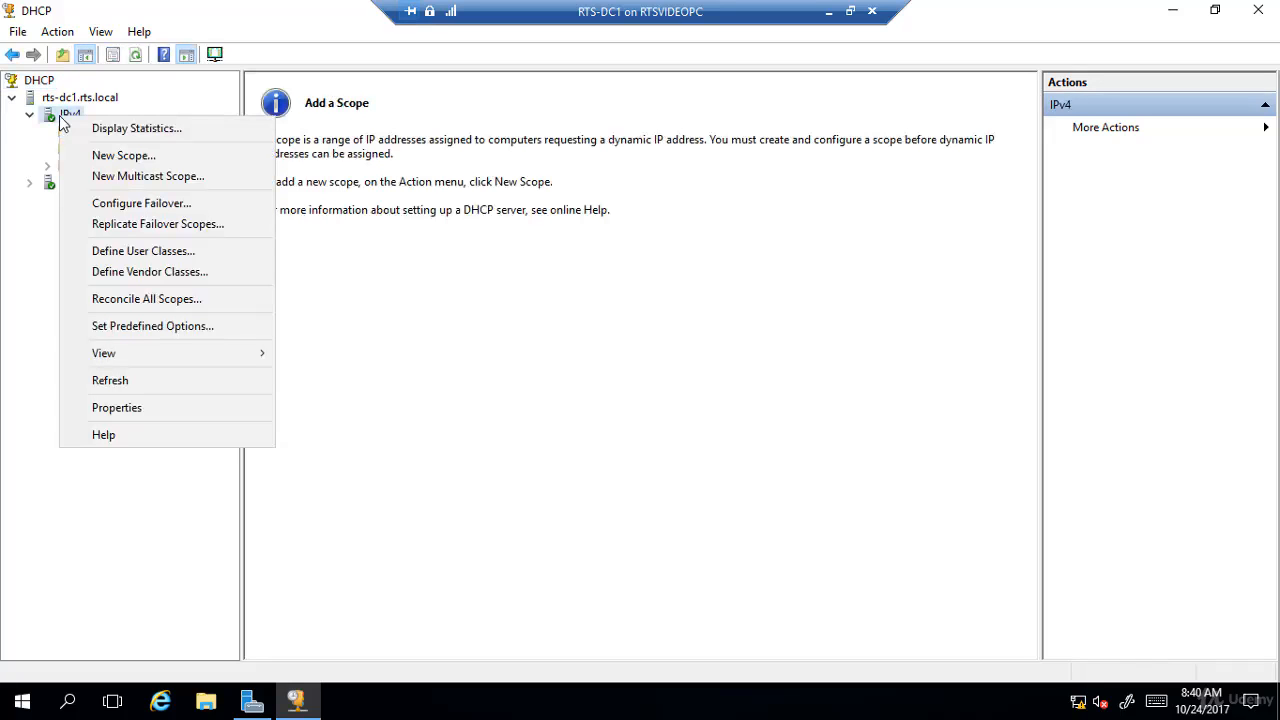
{"action": "left_click", "coordinate": [122, 157]}
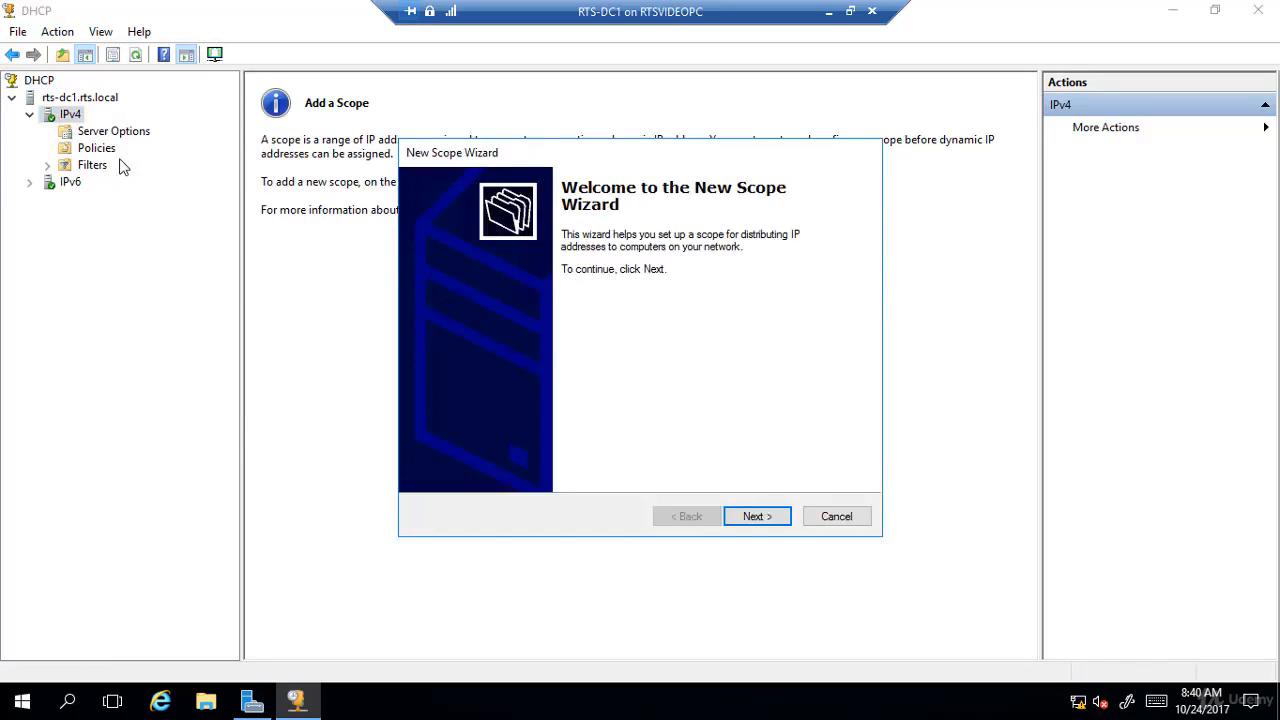
{"action": "left_click", "coordinate": [761, 518]}
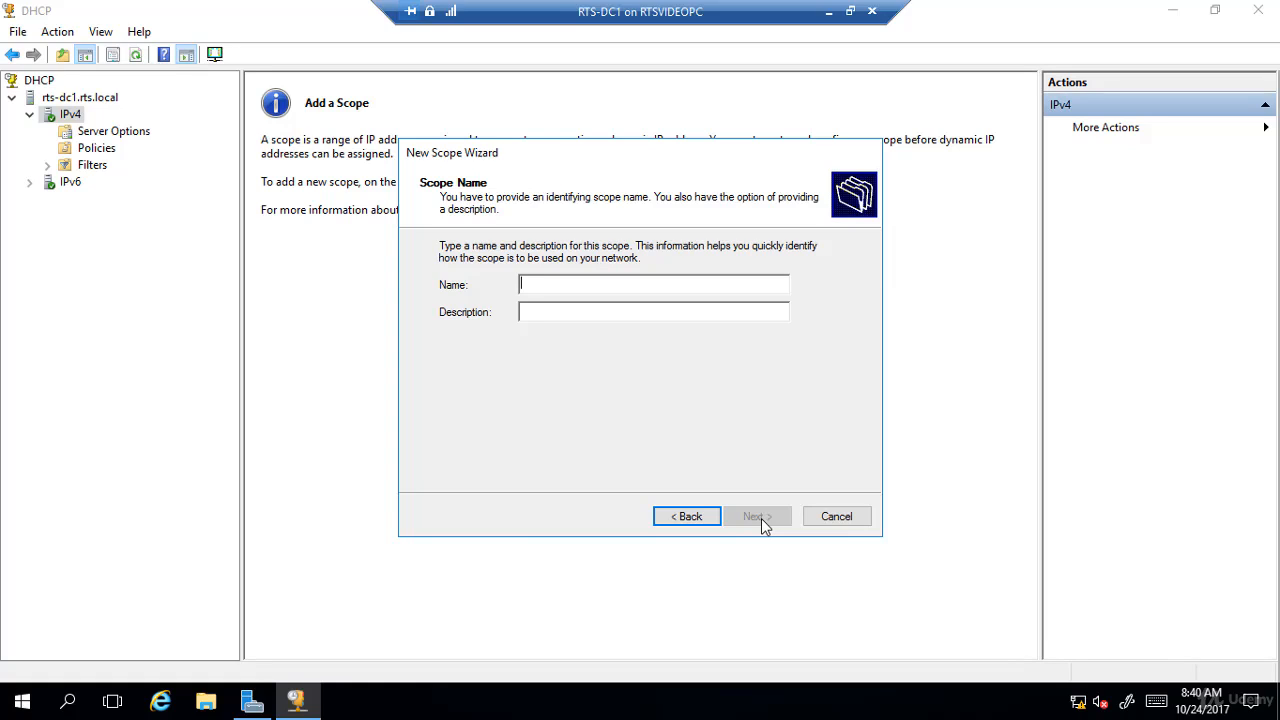
{"action": "type", "text": "Boston"}
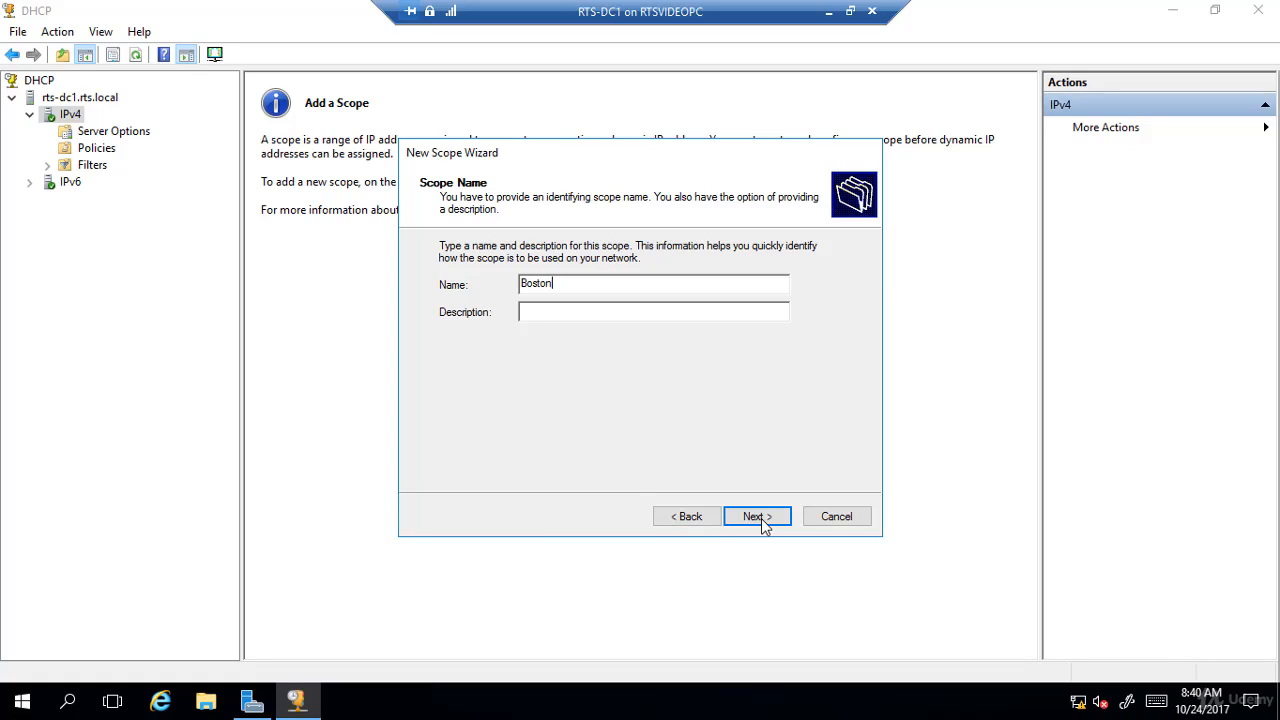
{"action": "left_click", "coordinate": [761, 518]}
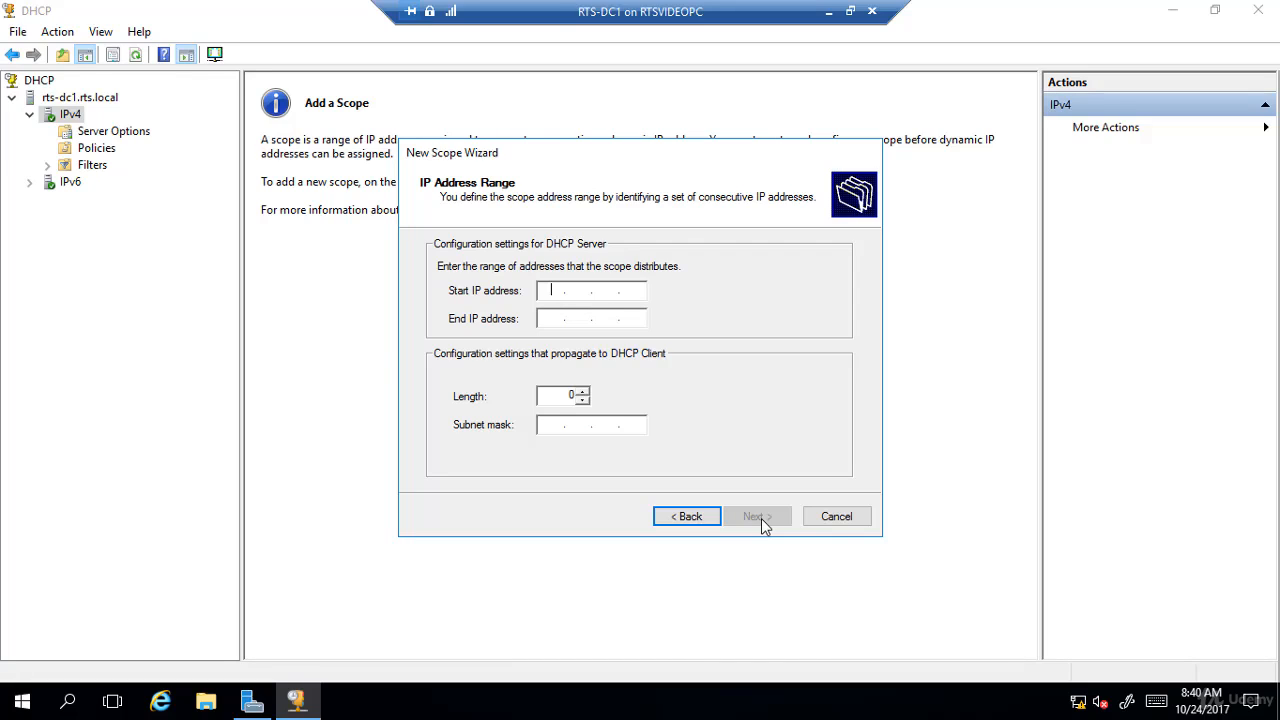
- Set the scope's address range from 172.16.0.50 to 172.16.0.254, accepting the proposed subnet mask
{"action": "type", "text": "172."}
{"action": "type", "text": "16 ."}
{"action": "type", "text": ".0."}
{"action": "type", "text": "50"}
{"action": "key", "text": "Tab"}
{"action": "type", "text": "172 . 16 "}
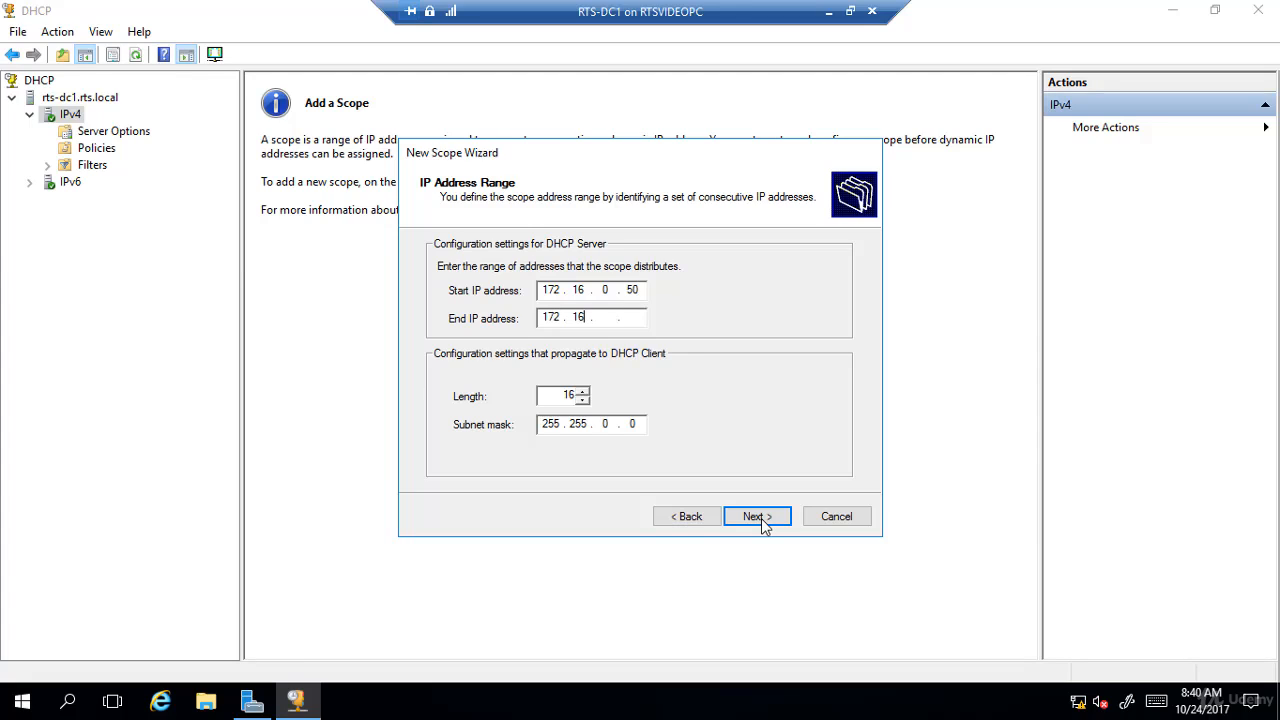
{"action": "type", "text": ". 0 . 254"}
{"action": "left_click", "coordinate": [757, 517]}
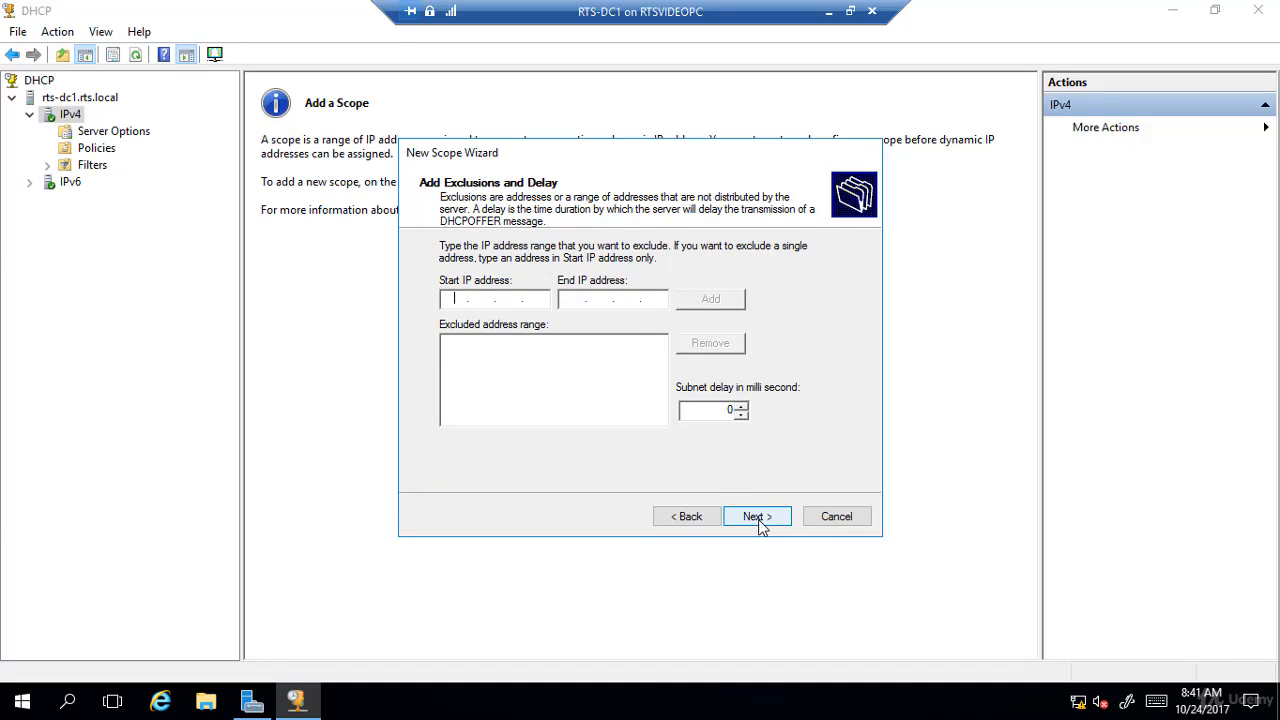
- Exclude the addresses 172.16.0.100 to 172.16.0.110 from the scope, with no subnet delay
{"action": "type", "text": "172.16.0.100"}
{"action": "left_click", "coordinate": [575, 300]}
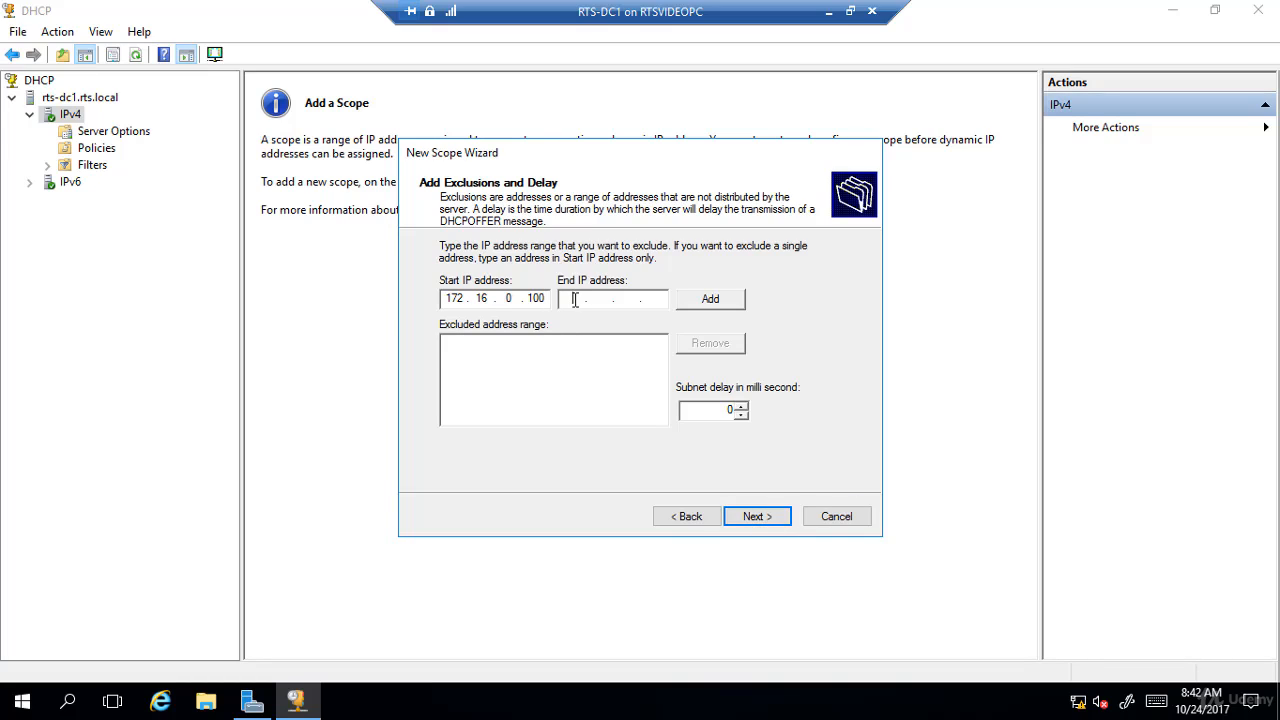
{"action": "type", "text": "172 . 16 . 0 . 110"}
{"action": "left_click", "coordinate": [728, 306]}
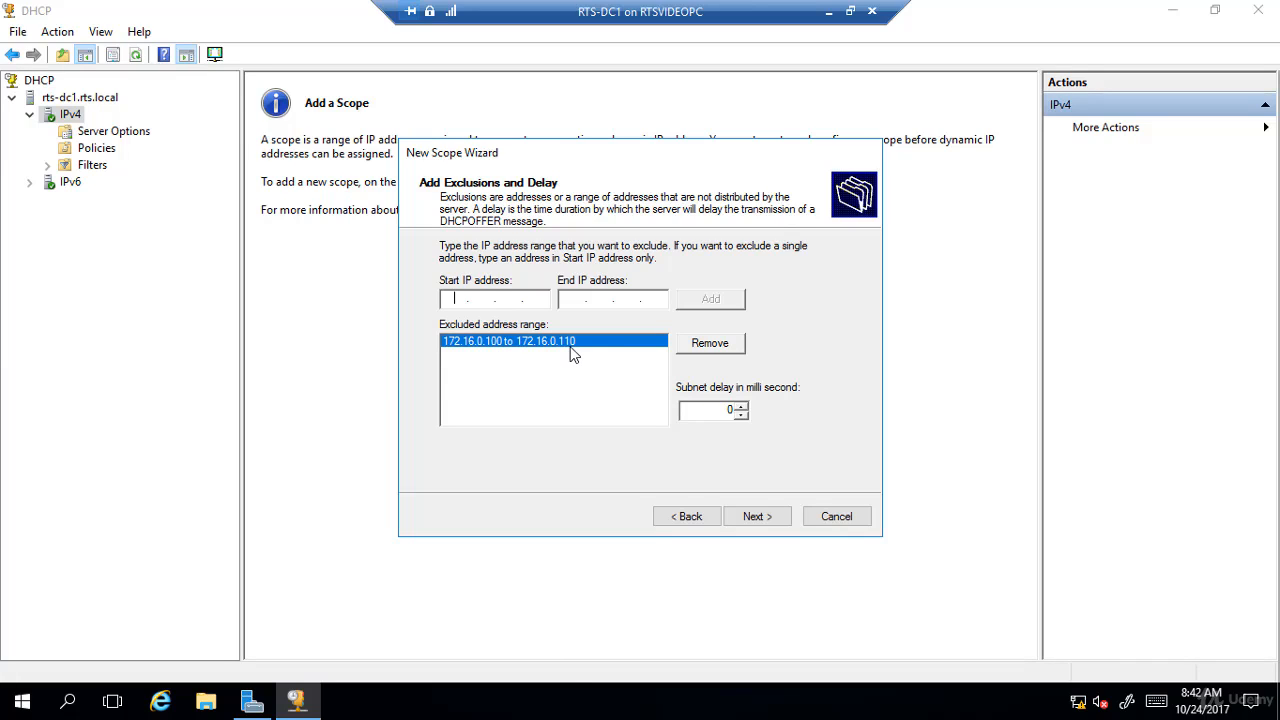
{"action": "left_click", "coordinate": [756, 516]}
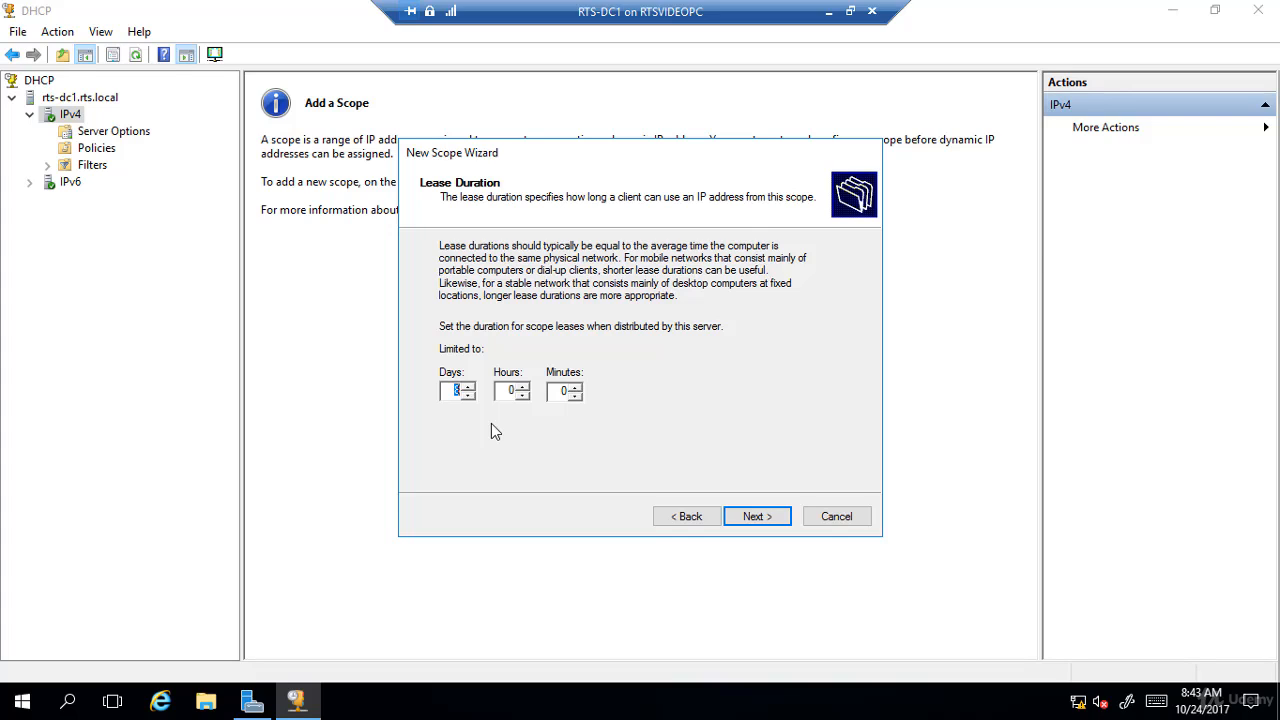
- Keep the default lease duration and choose to configure the scope's DHCP options now
{"action": "left_click", "coordinate": [451, 389]}
{"action": "left_click", "coordinate": [764, 524]}
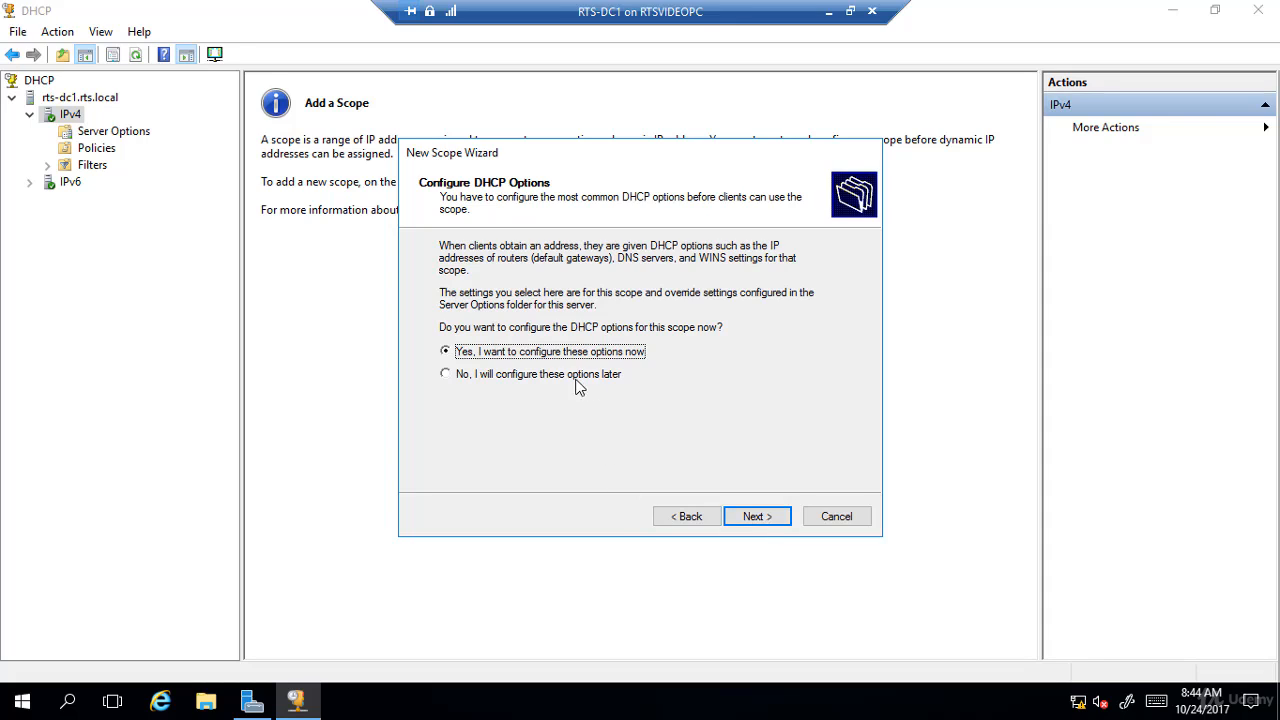
{"action": "left_click", "coordinate": [490, 380]}
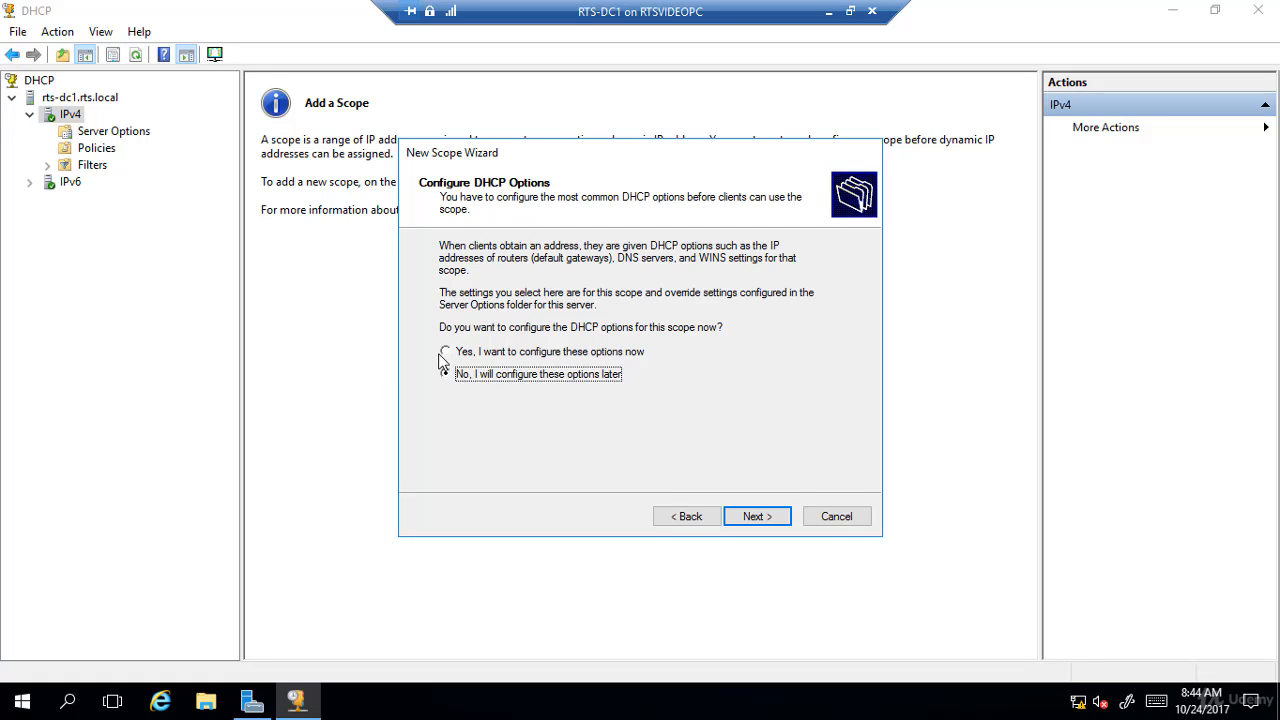
{"action": "left_click", "coordinate": [450, 356]}
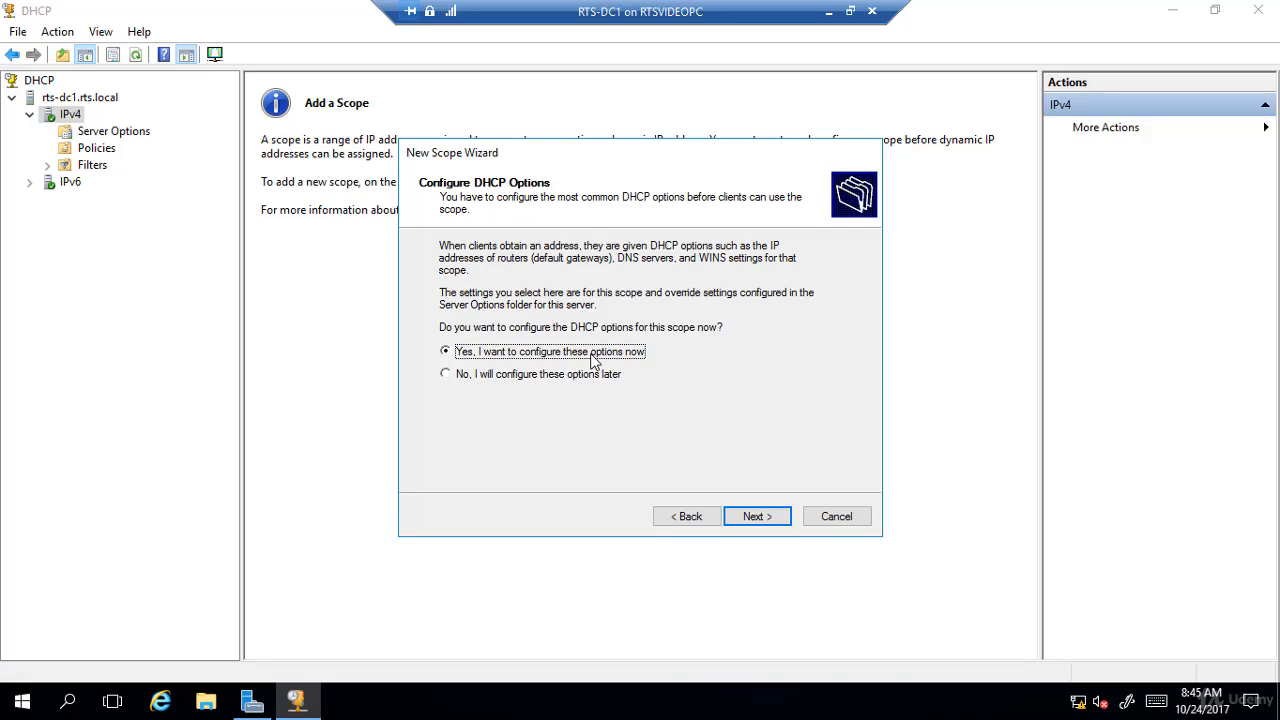
{"action": "left_click", "coordinate": [766, 522]}
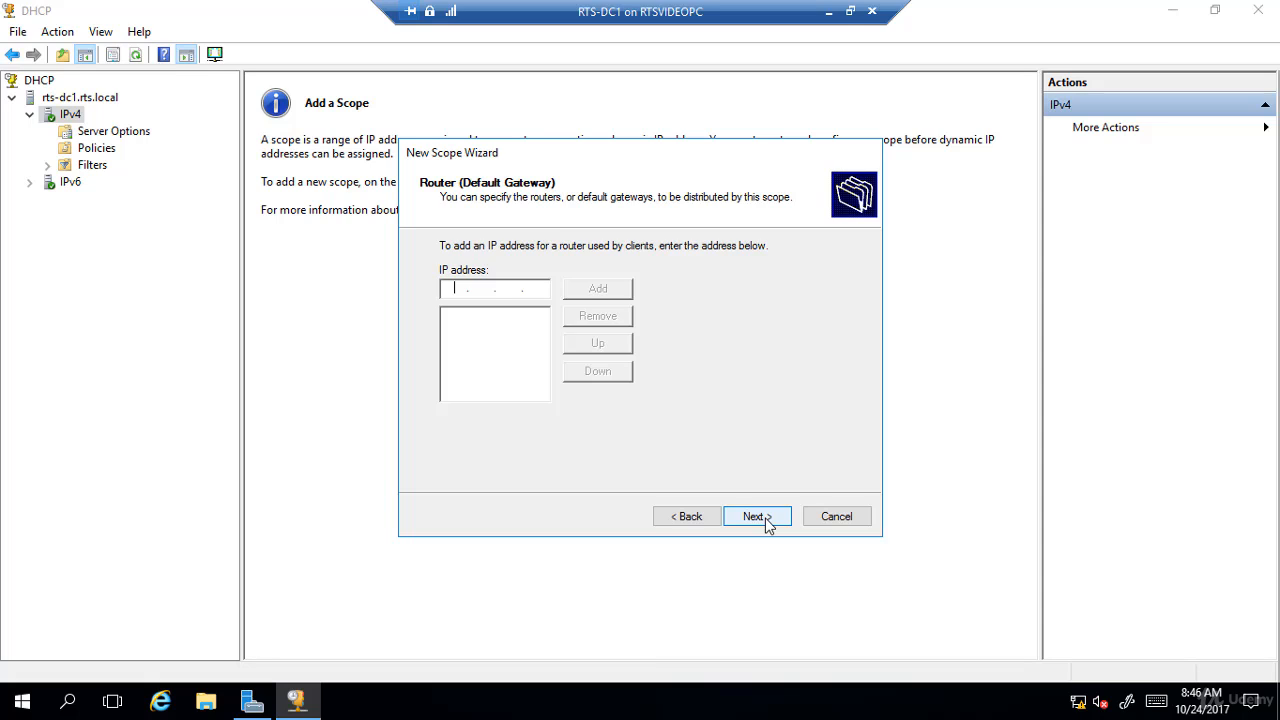
- Add 172.16.0.1 as the router (default gateway) distributed by the scope
{"action": "type", "text": "172.16.0.1"}
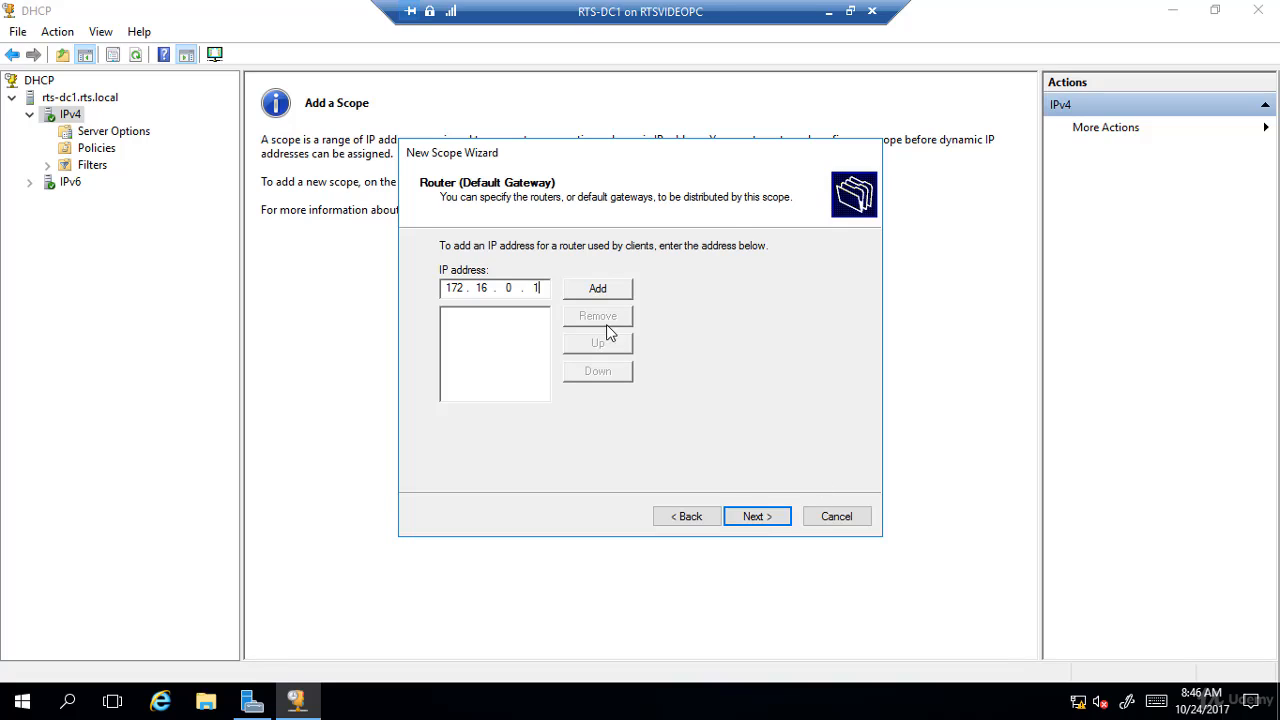
{"action": "left_click", "coordinate": [598, 289]}
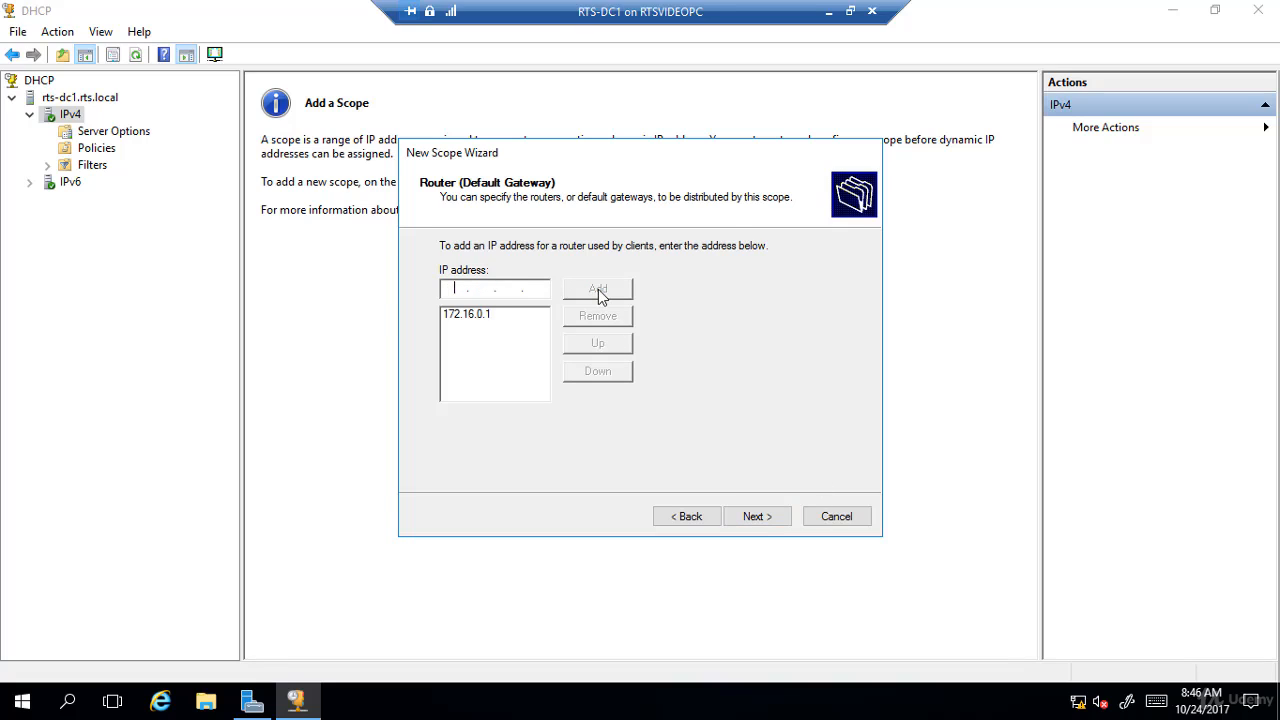
{"action": "left_click", "coordinate": [764, 518]}
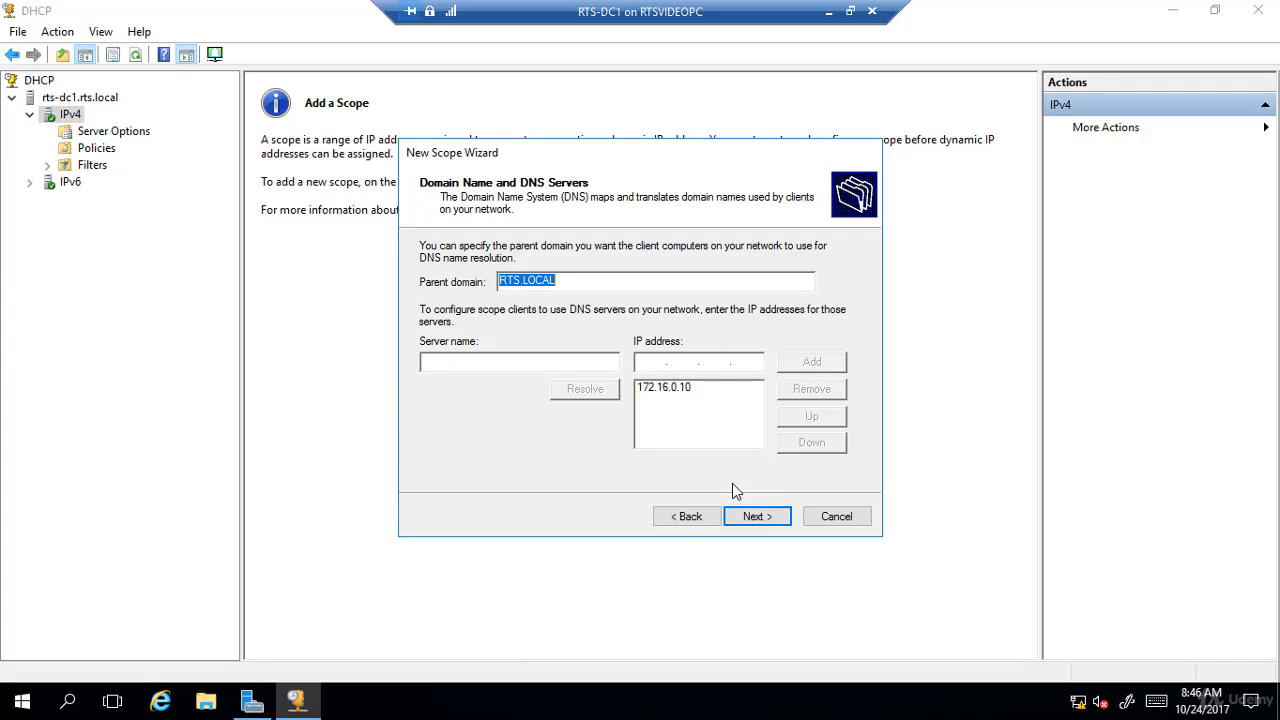
- Add 172.16.0.11 as a second DNS server for the scope despite the validation warning
{"action": "left_click", "coordinate": [684, 391]}
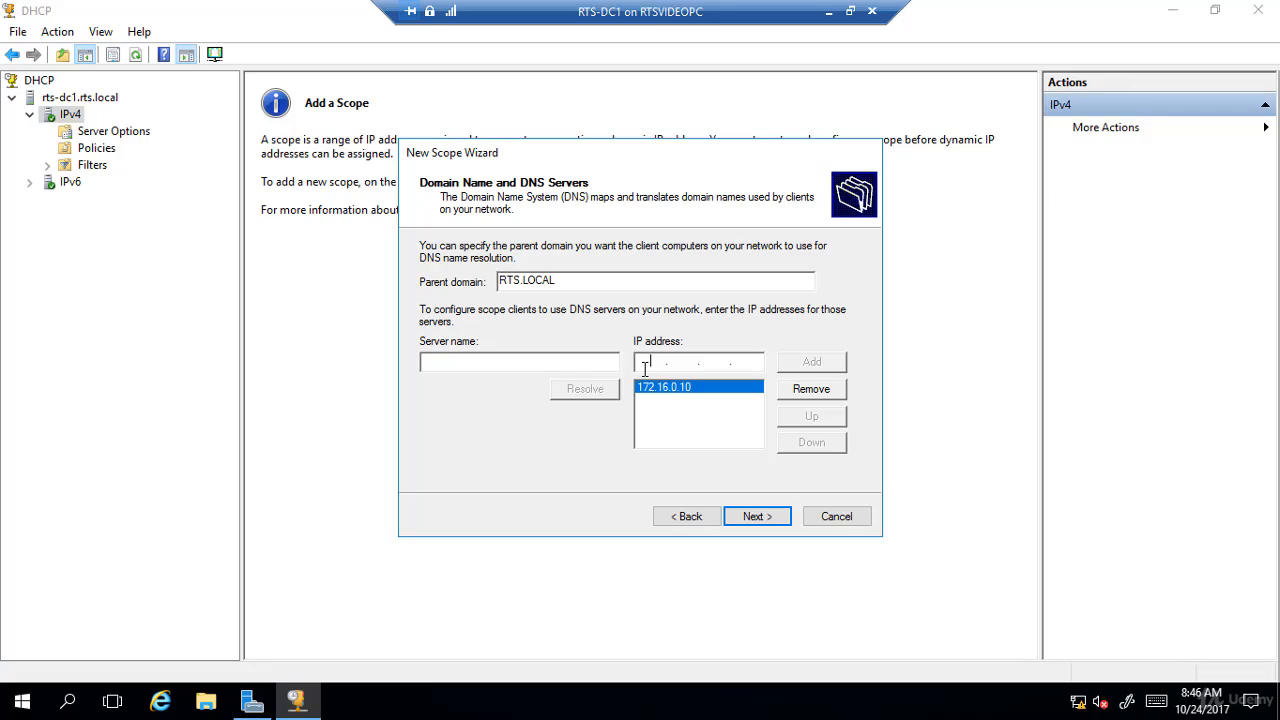
{"action": "type", "text": "172 . 16 . 0 . 11"}
{"action": "left_click", "coordinate": [819, 369]}
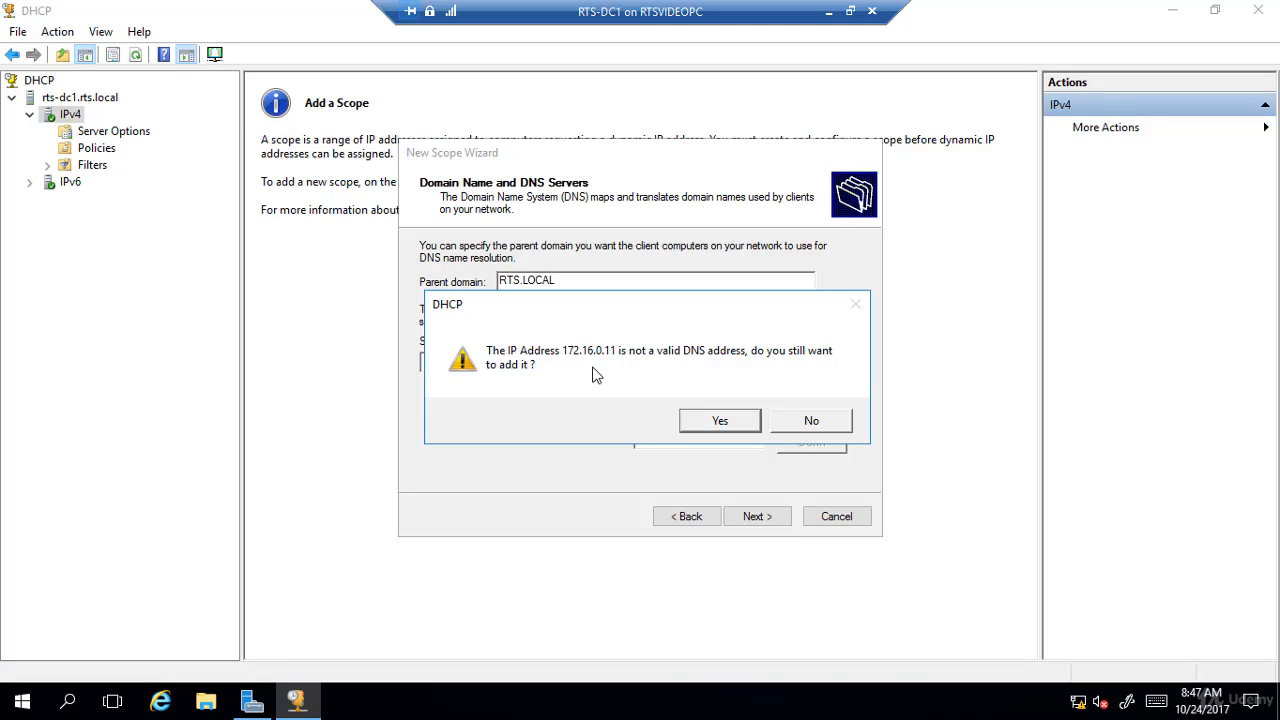
{"action": "left_click", "coordinate": [720, 421]}
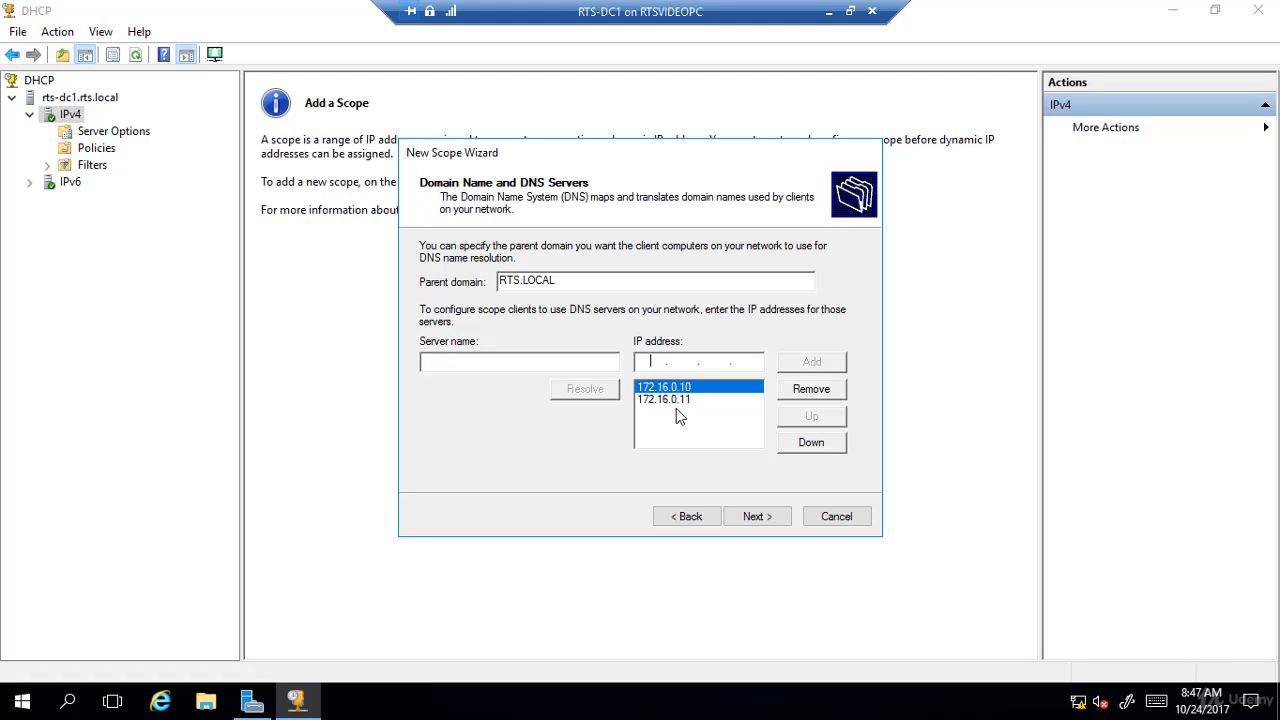
- Move DNS server 172.16.0.11 above 172.16.0.10 in the order, and return it to second place
{"action": "left_click", "coordinate": [680, 402]}
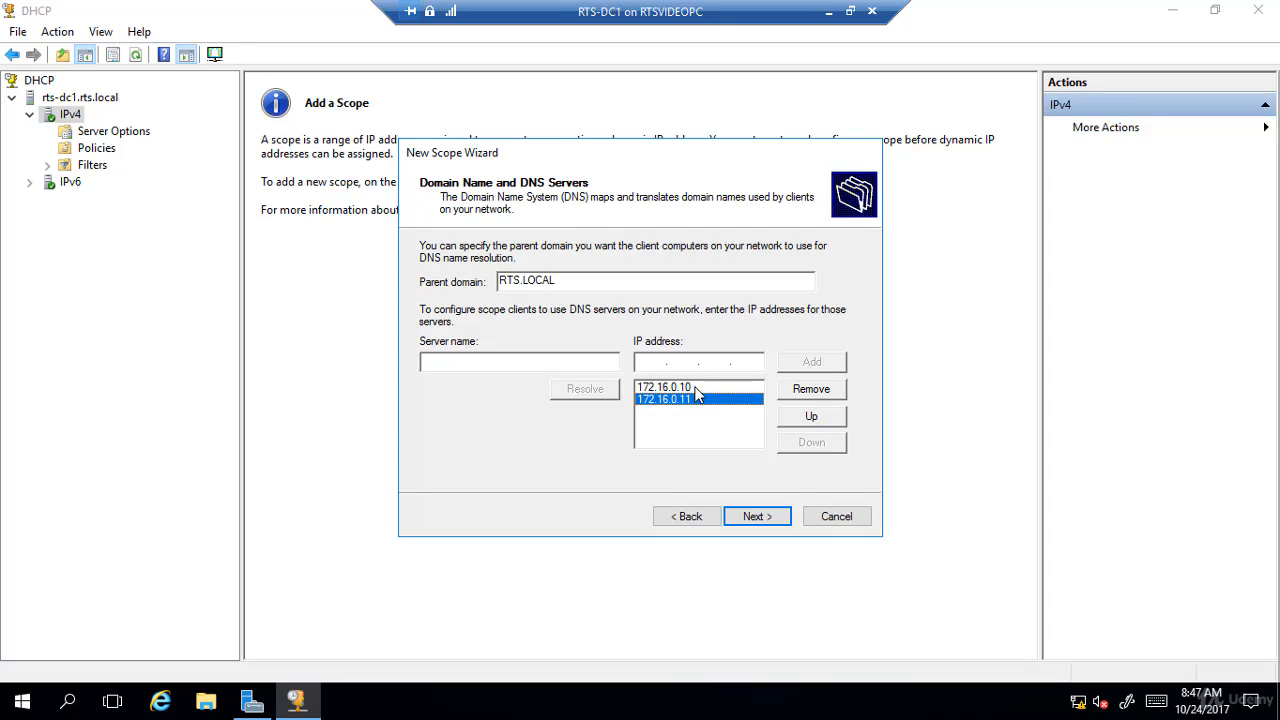
{"action": "left_click", "coordinate": [695, 390]}
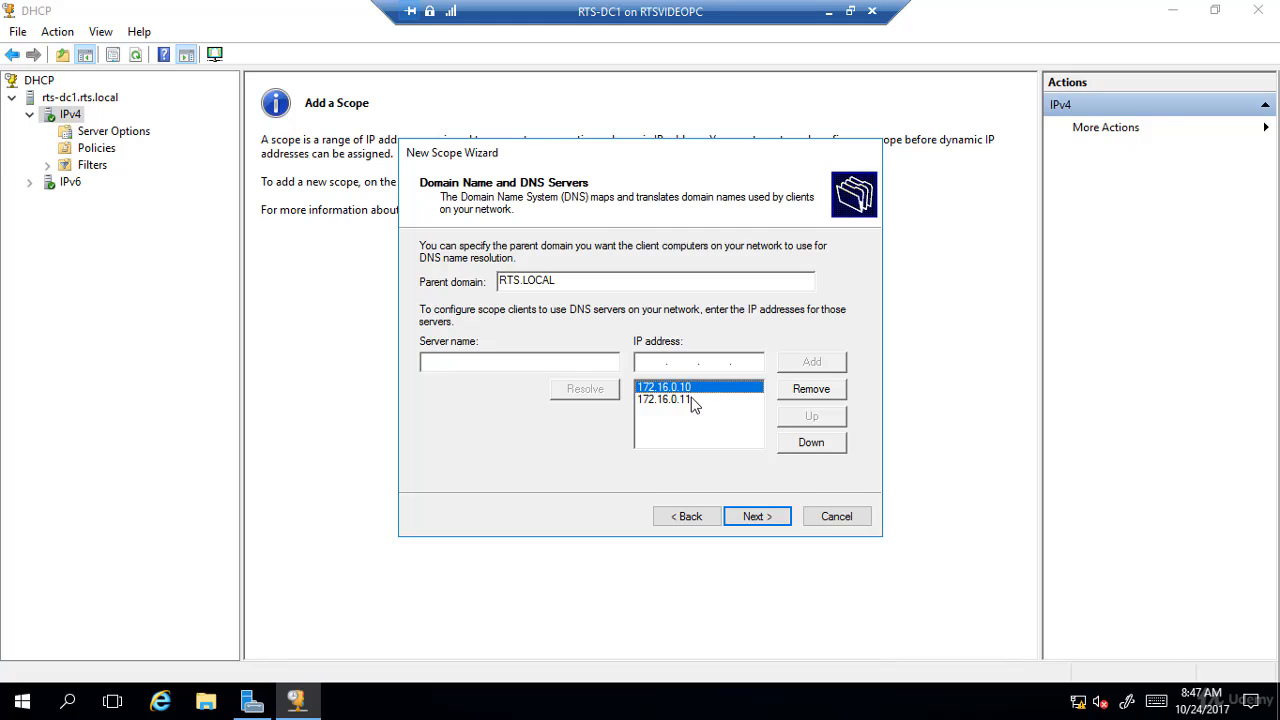
{"action": "left_click", "coordinate": [690, 400]}
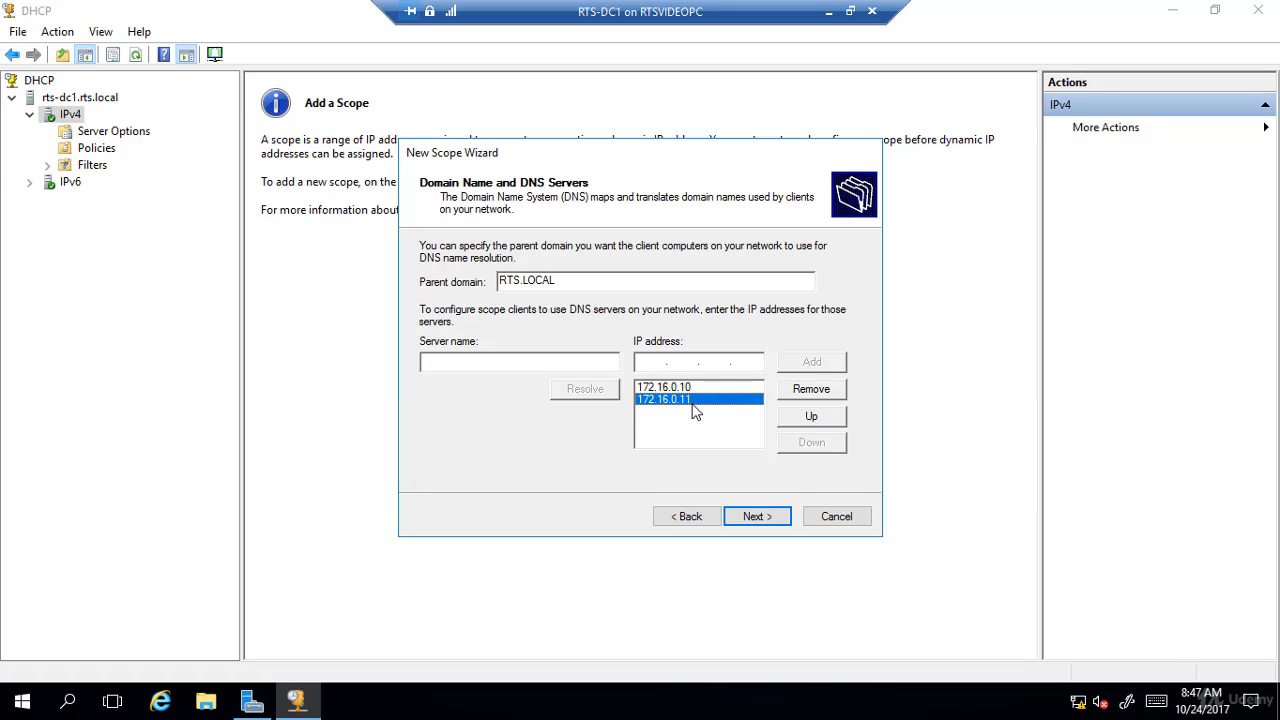
{"action": "left_click", "coordinate": [810, 420]}
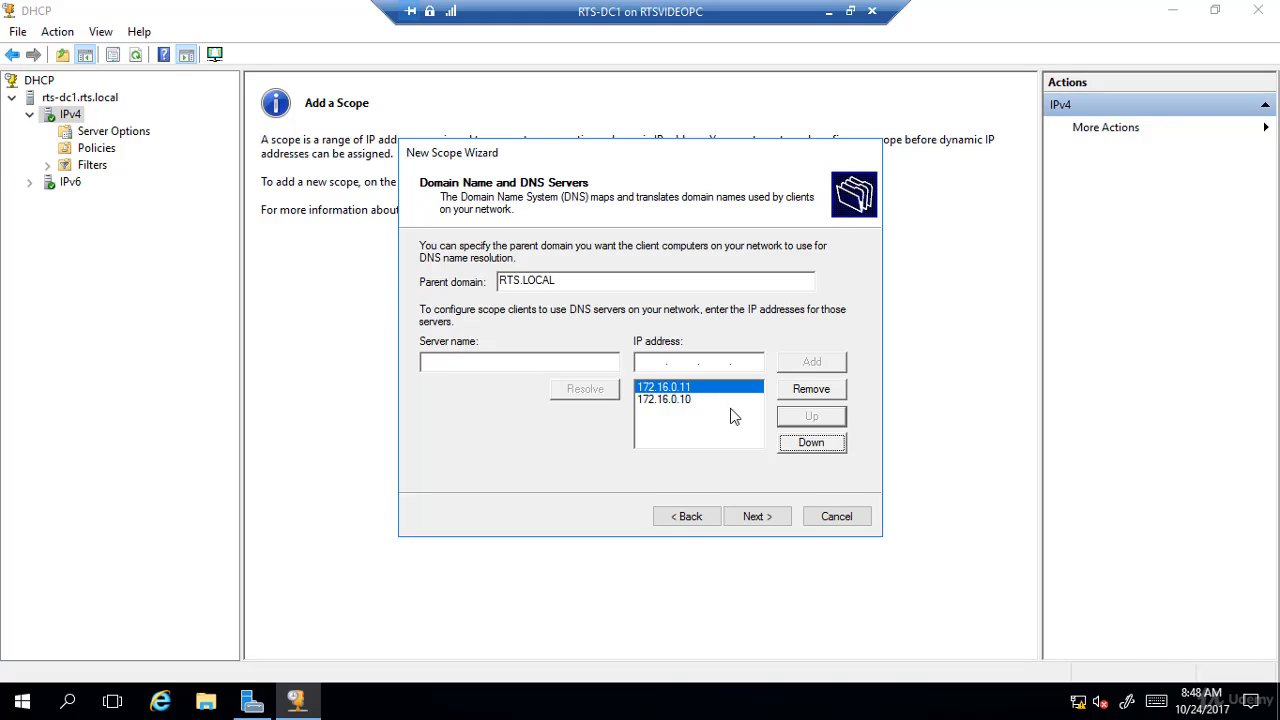
{"action": "left_click", "coordinate": [815, 446]}
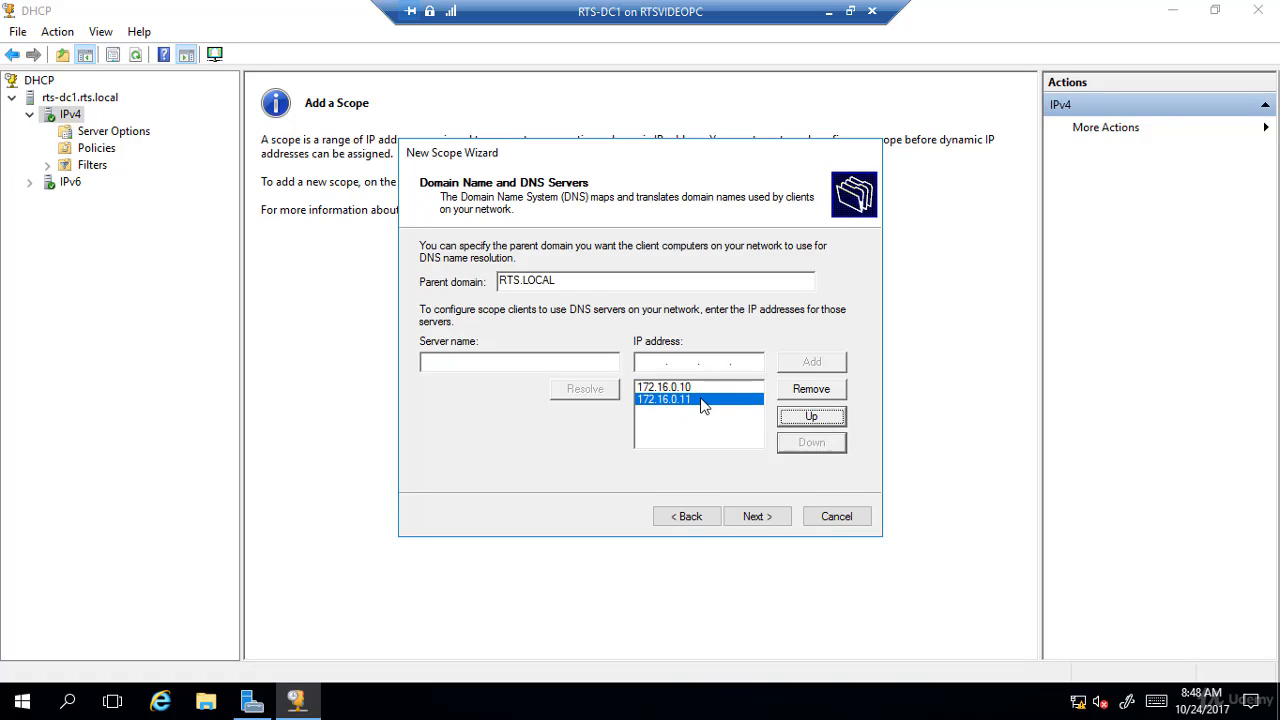
- Remove 172.16.0.11 from the DNS server list and clear the address left in the entry field
{"action": "left_click", "coordinate": [800, 394]}
{"action": "left_click", "coordinate": [761, 361]}
{"action": "key", "text": "BackSpace"}
{"action": "key", "text": "BackSpace"}
{"action": "key", "text": "BackSpace"}
{"action": "key", "text": "BackSpace"}
{"action": "key", "text": "BackSpace"}
{"action": "key", "text": "BackSpace"}
{"action": "key", "text": "BackSpace"}
{"action": "key", "text": "BackSpace"}
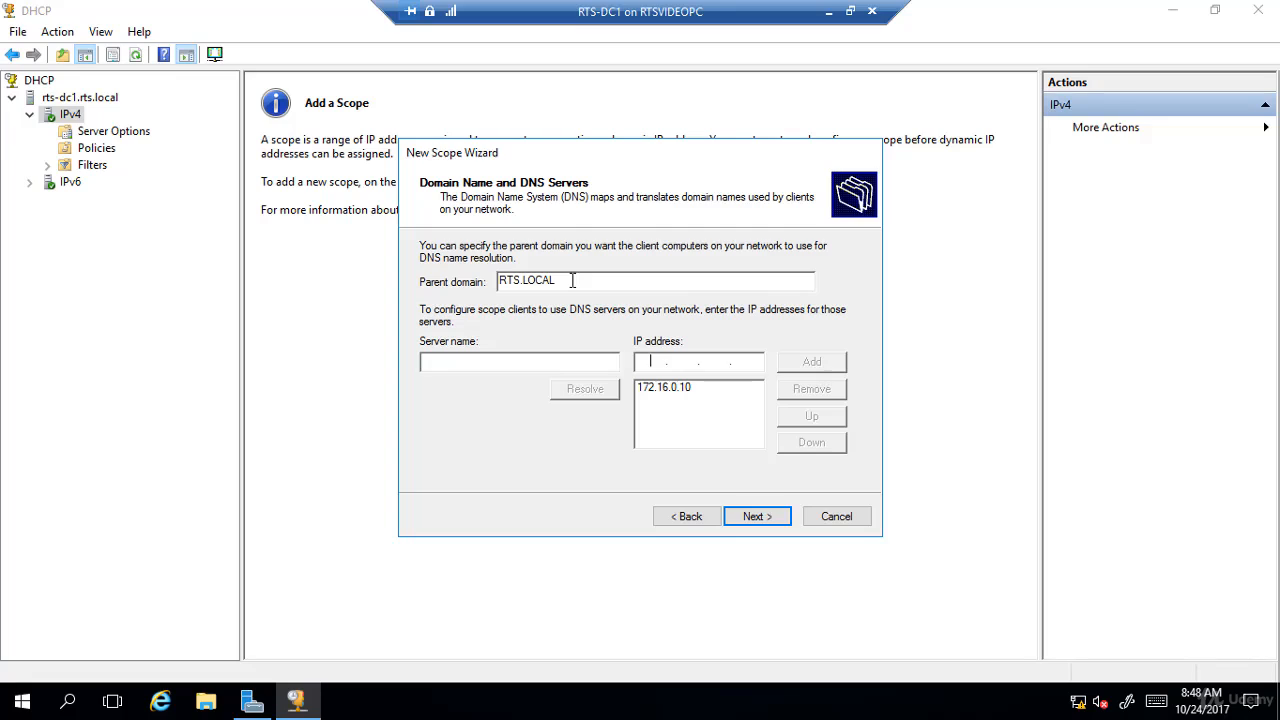
- Keep RTS.LOCAL as the parent domain without WINS servers, and complete the wizard with the scope activated now
{"action": "left_click_drag", "start_coordinate": [573, 281], "coordinate": [498, 283]}
{"action": "left_click", "coordinate": [756, 517]}
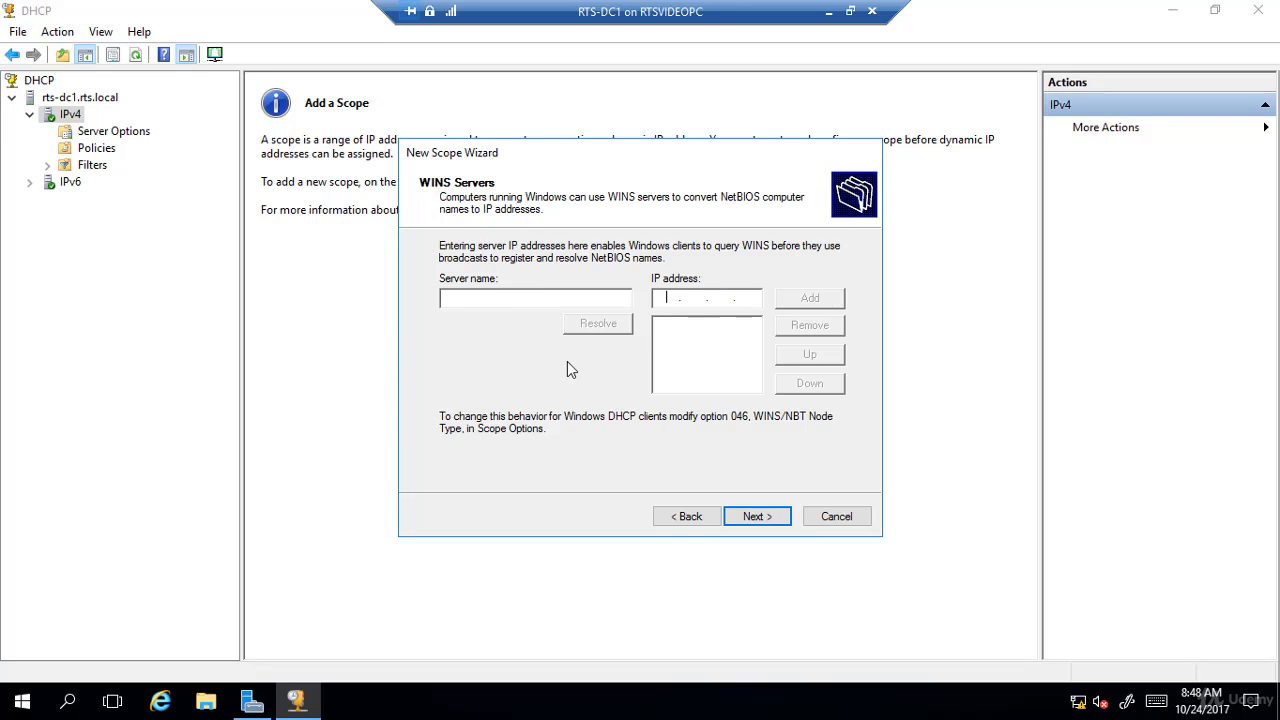
{"action": "left_click", "coordinate": [761, 516]}
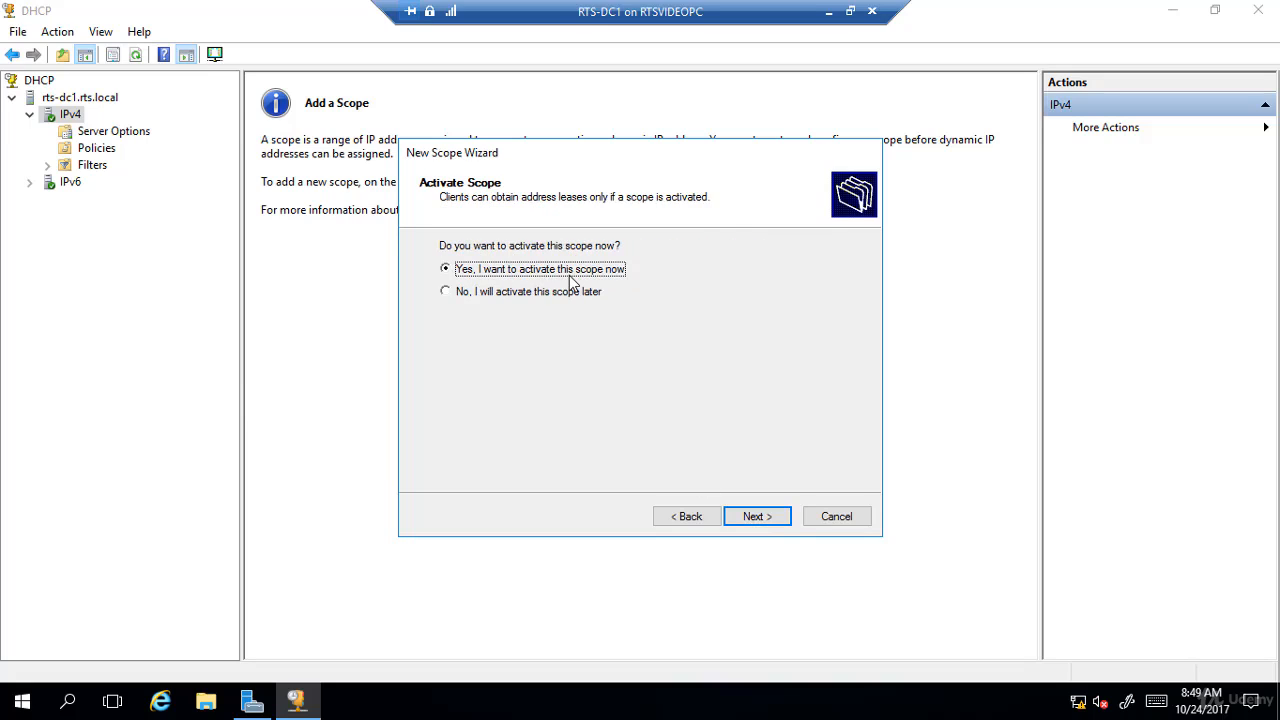
{"action": "left_click", "coordinate": [757, 516]}
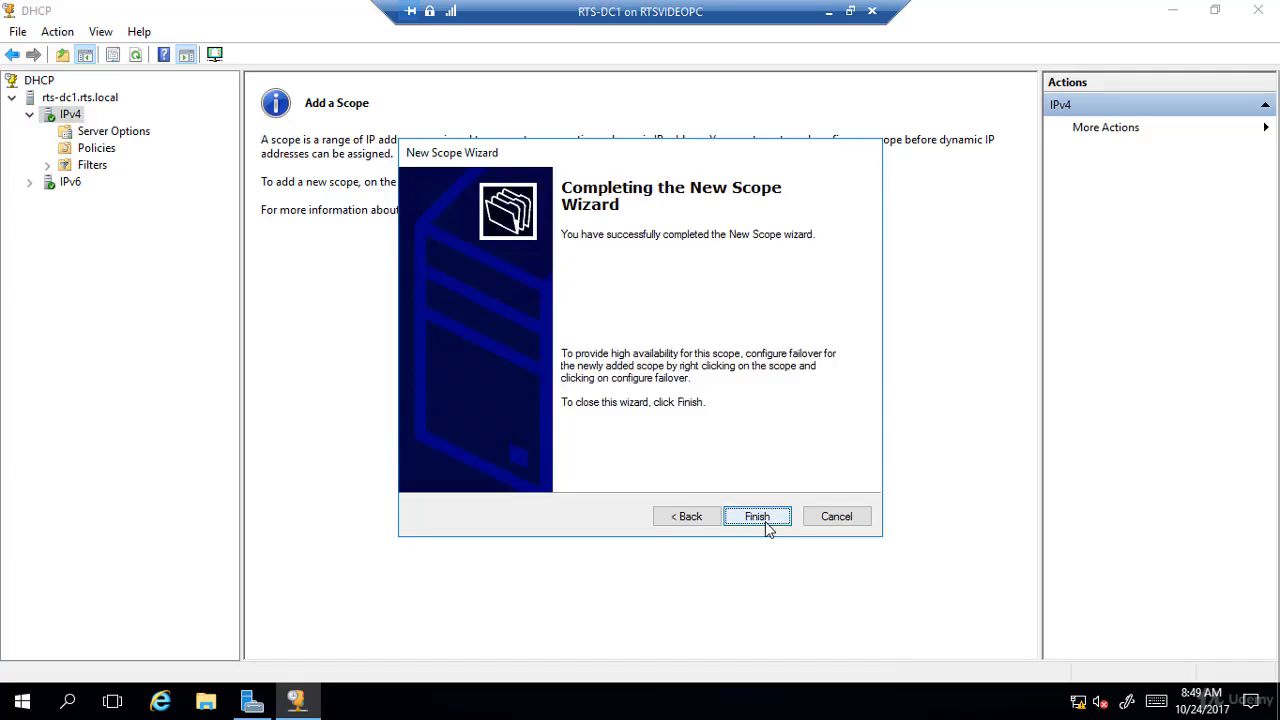
{"action": "left_click", "coordinate": [766, 526]}
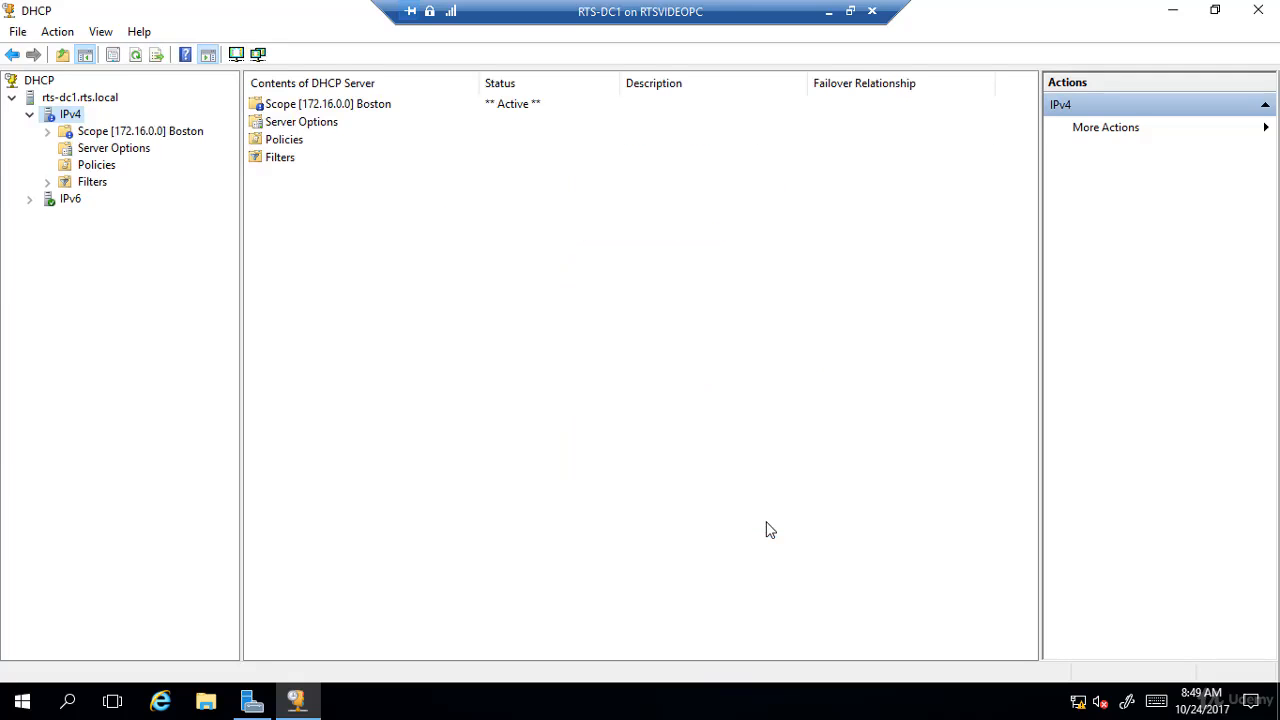
- Expand the Boston scope and examine its address pool, the actions available for the excluded range, and its address leases
{"action": "double_click", "coordinate": [67, 136]}
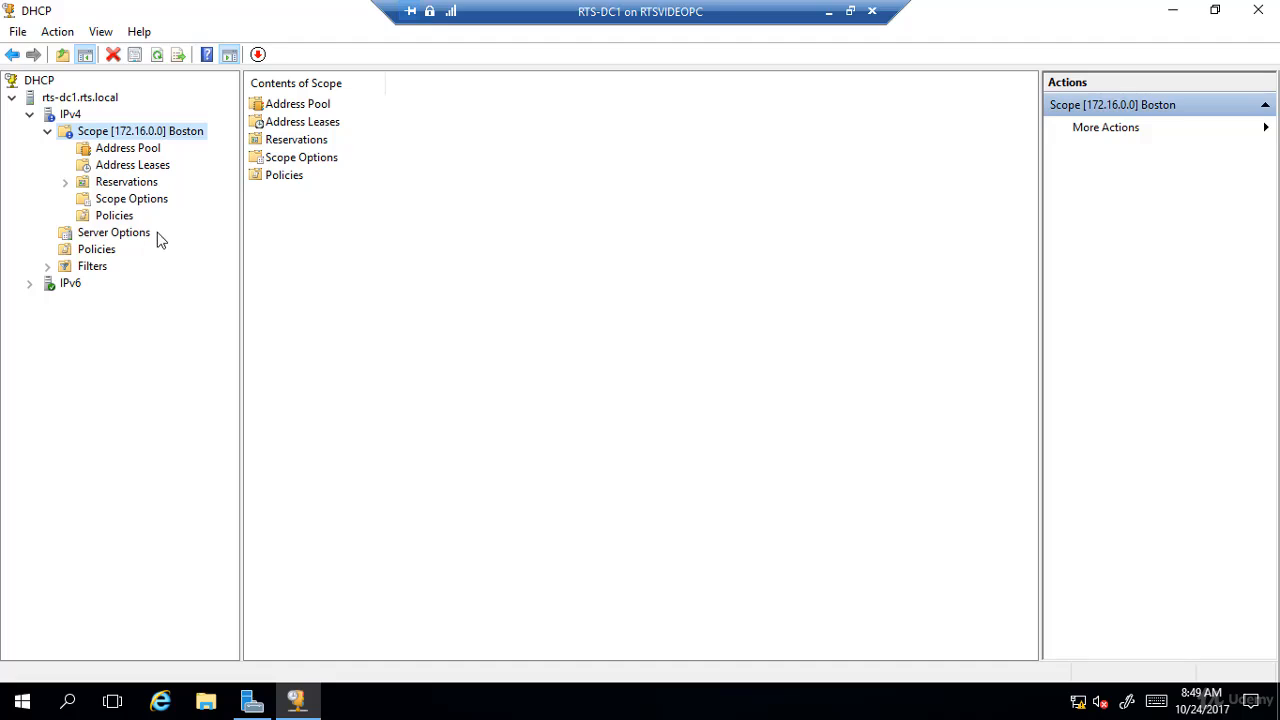
{"action": "left_click", "coordinate": [140, 154]}
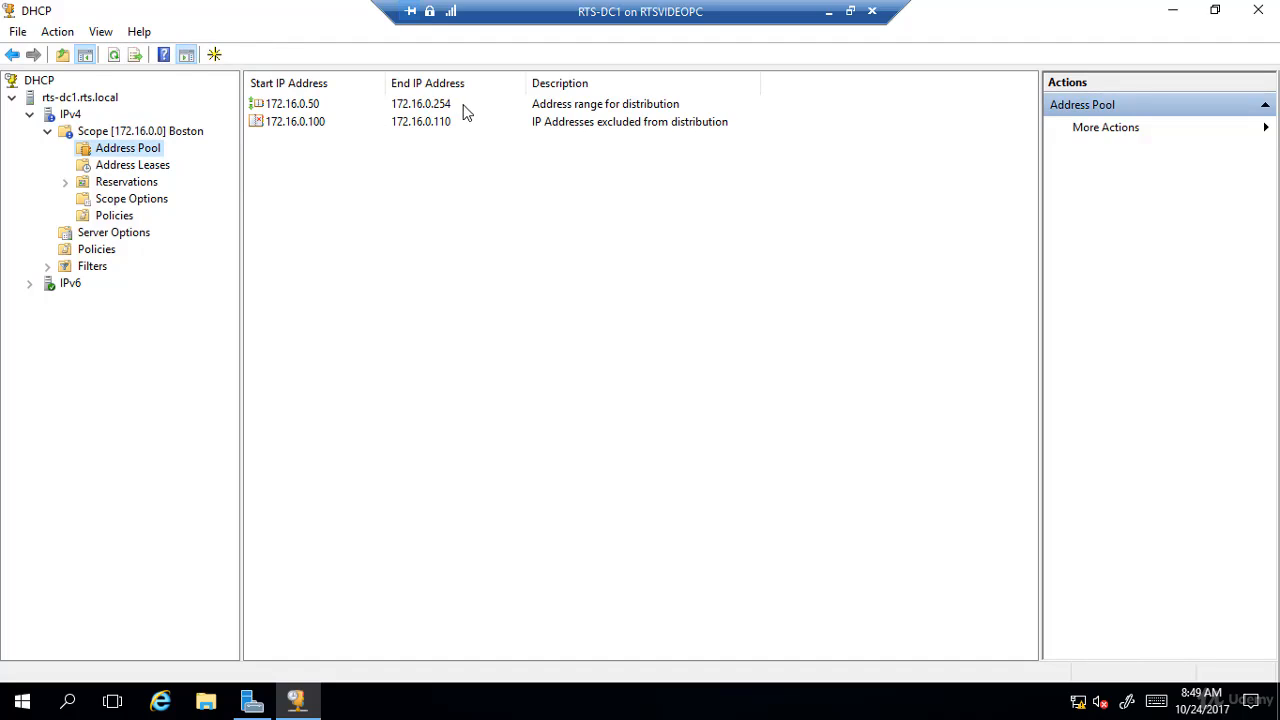
{"action": "left_click", "coordinate": [322, 133]}
{"action": "right_click", "coordinate": [313, 124]}
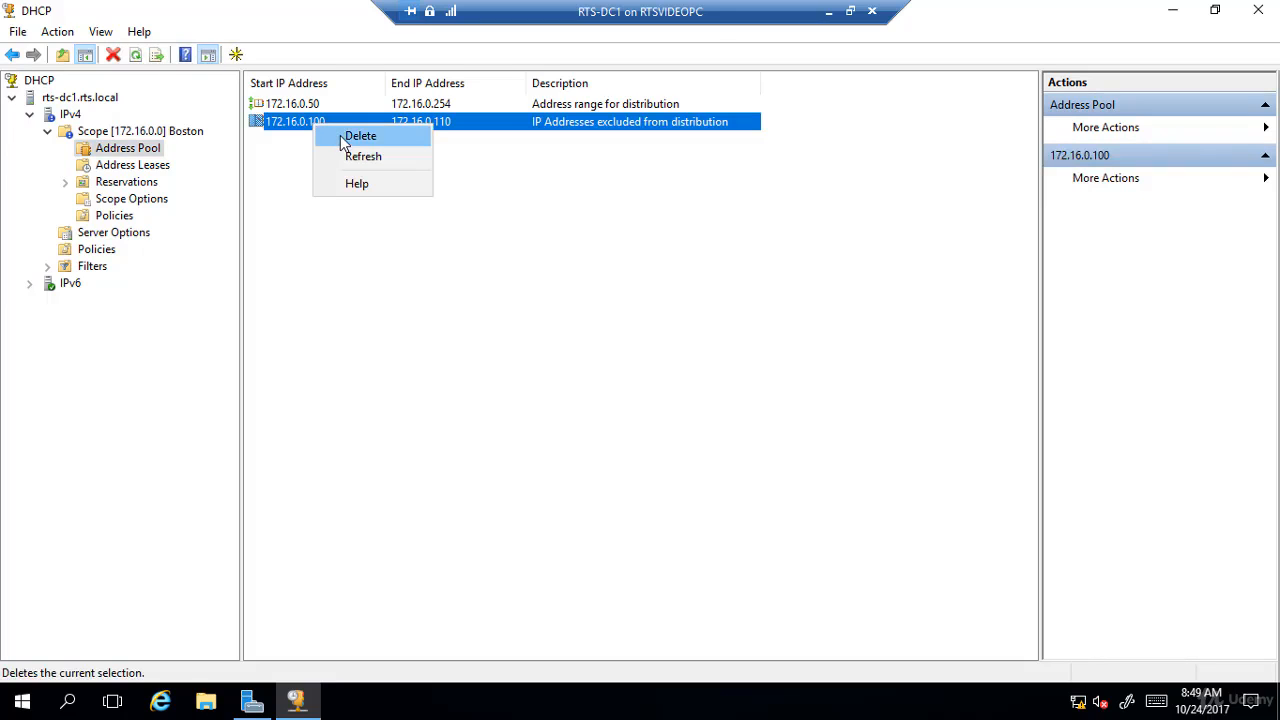
{"action": "left_click", "coordinate": [329, 294]}
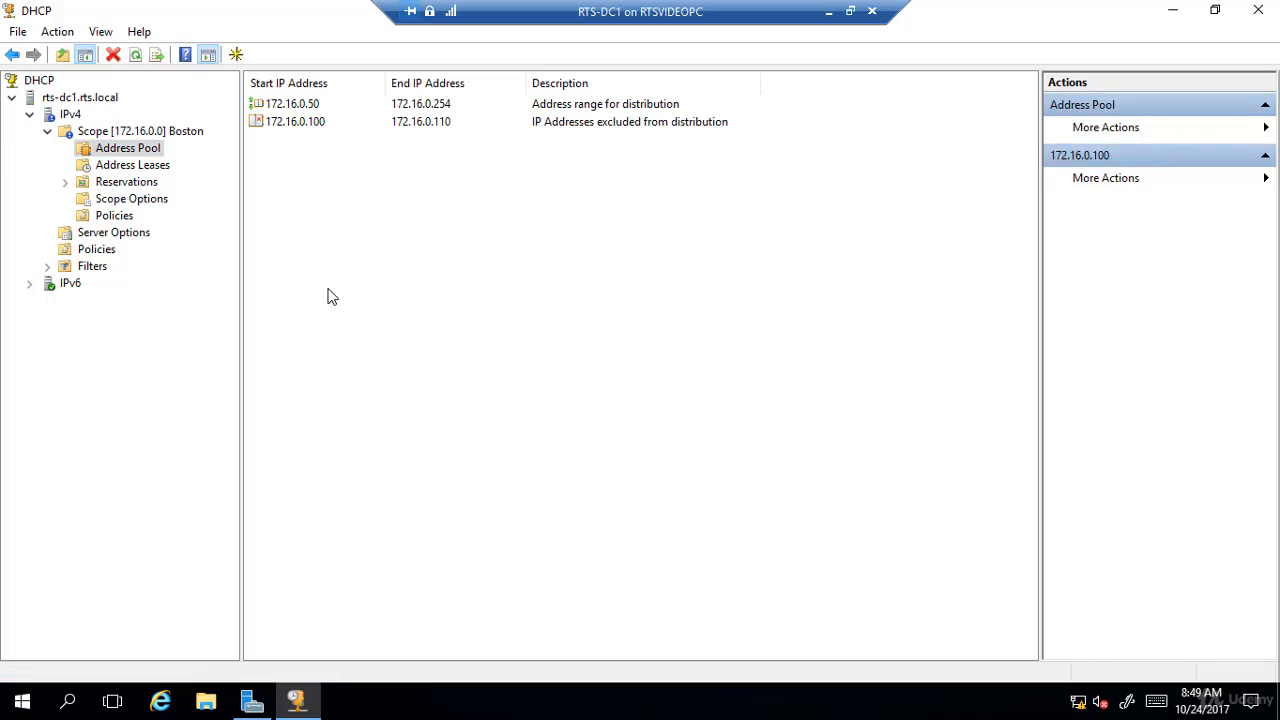
{"action": "left_click", "coordinate": [118, 166]}
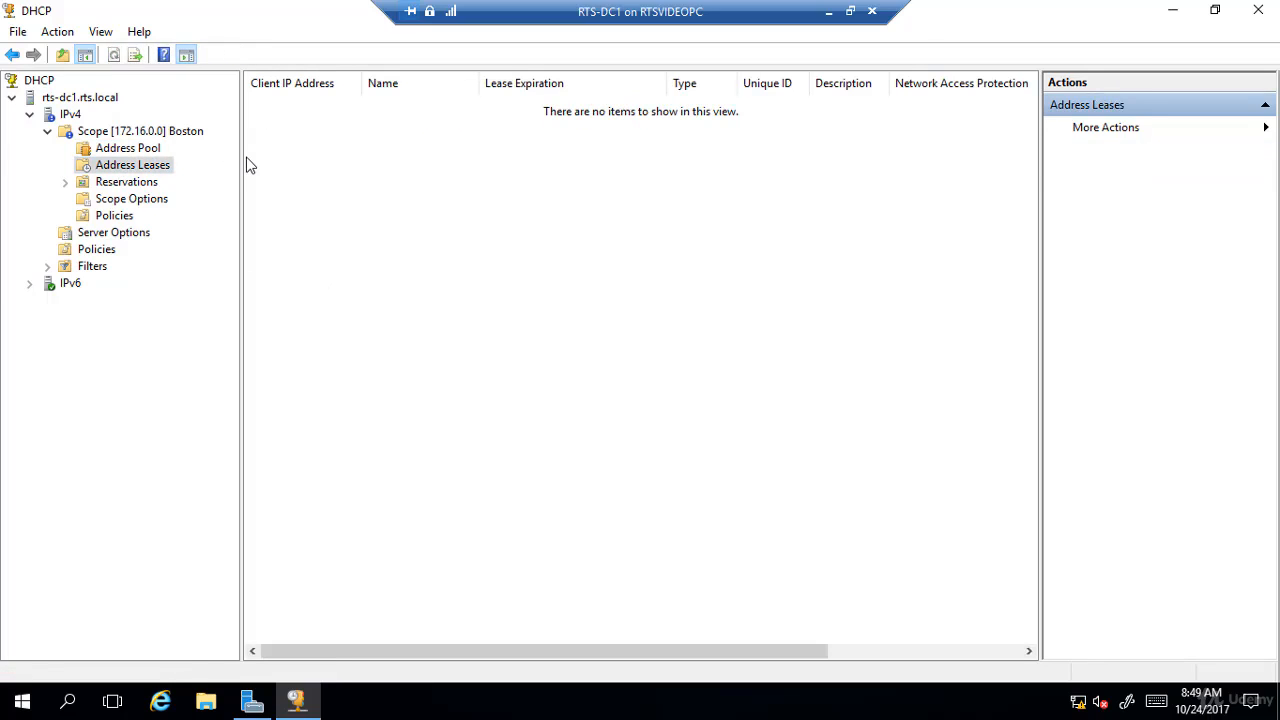
- Open the configuration of the Boston scope's options and review the 003 Router and 006 DNS Servers entries
{"action": "left_click", "coordinate": [148, 200]}
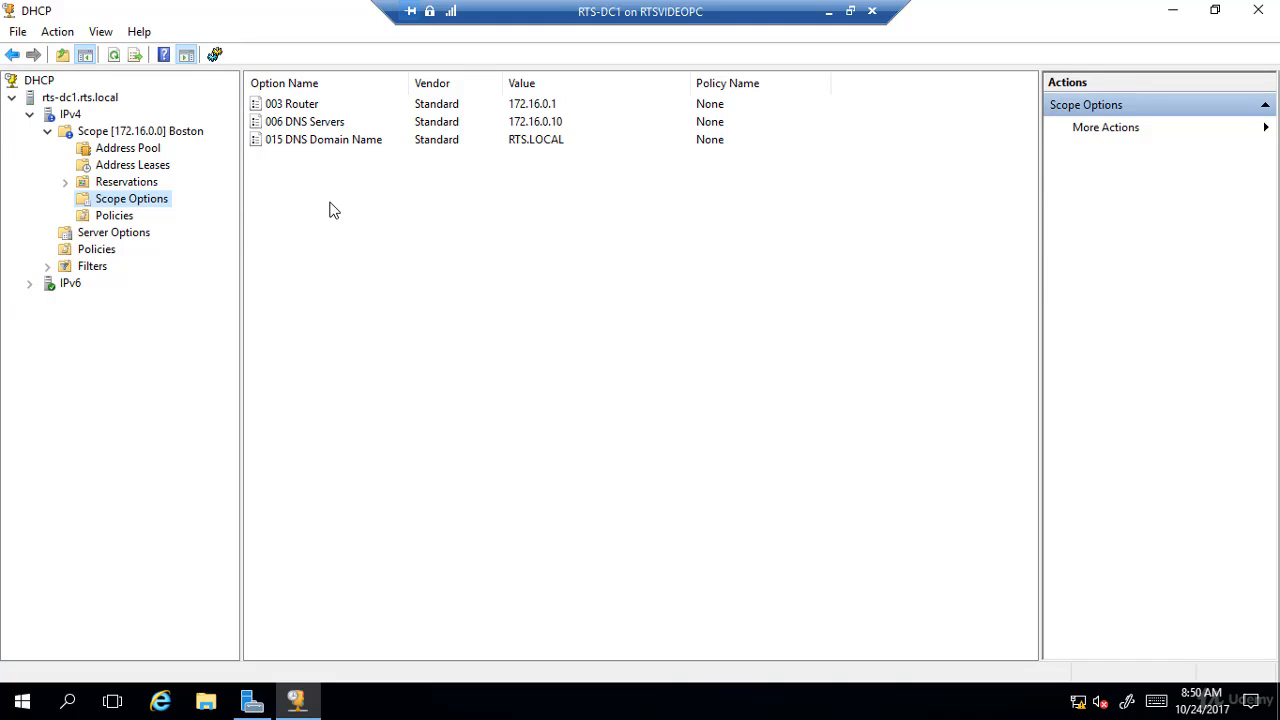
{"action": "right_click", "coordinate": [148, 202]}
{"action": "left_click", "coordinate": [178, 211]}
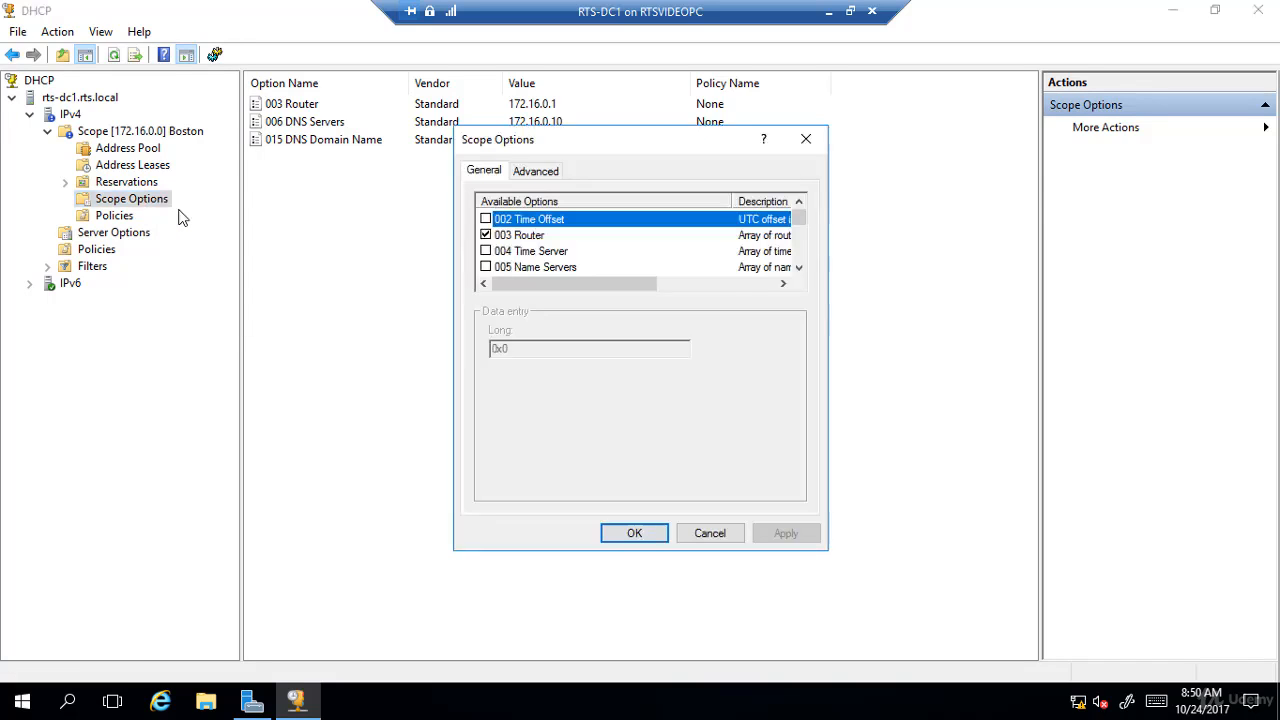
{"action": "left_click", "coordinate": [511, 240]}
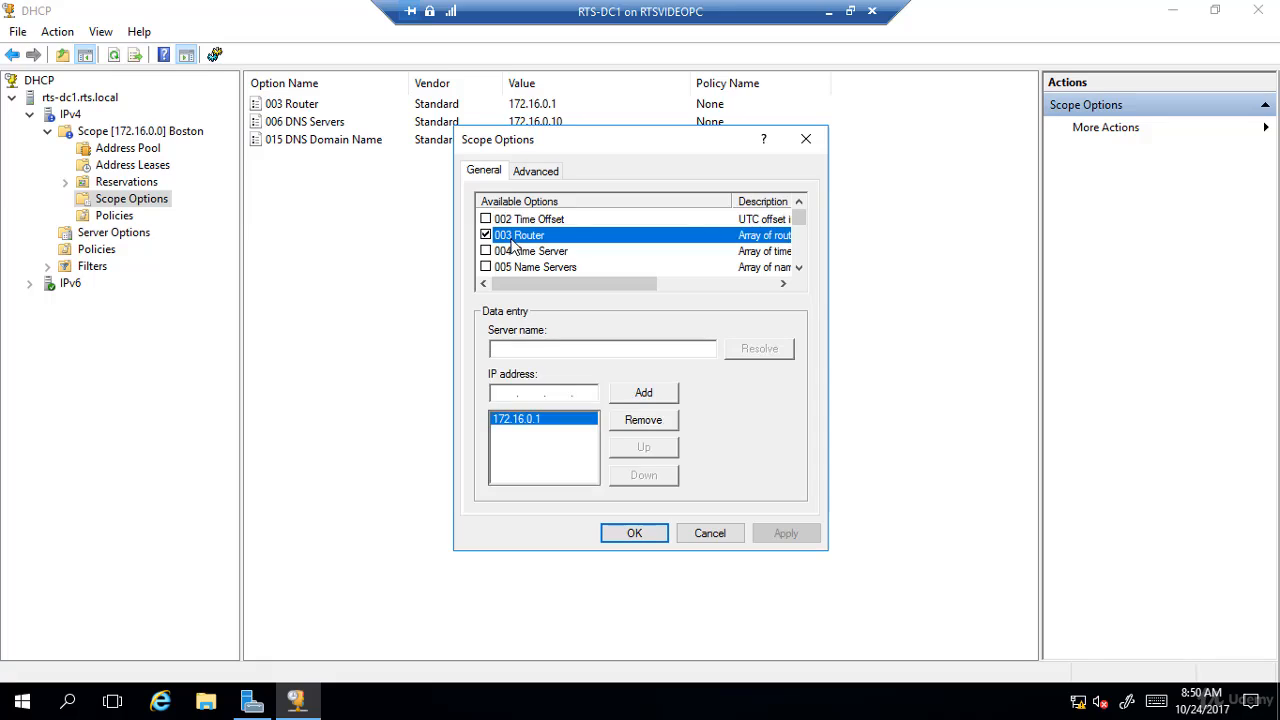
{"action": "scroll", "coordinate": [548, 258], "scroll_direction": "down", "scroll_amount": 1}
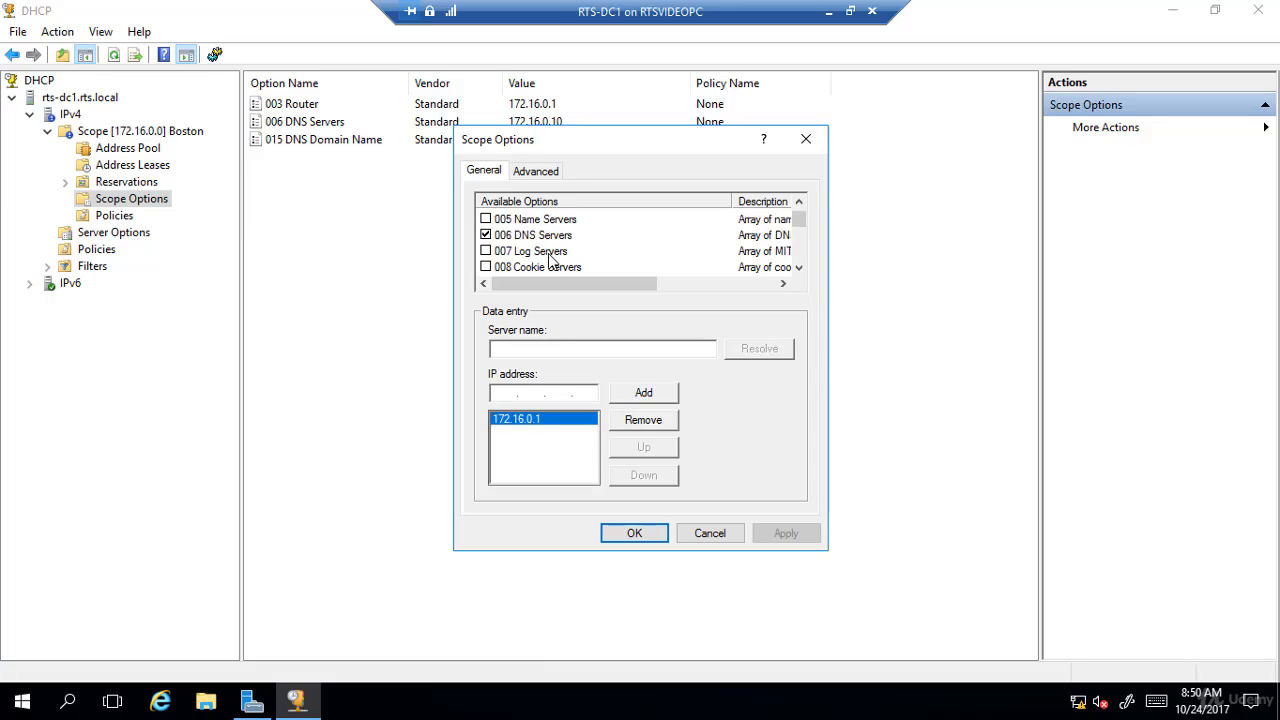
{"action": "left_click", "coordinate": [541, 238]}
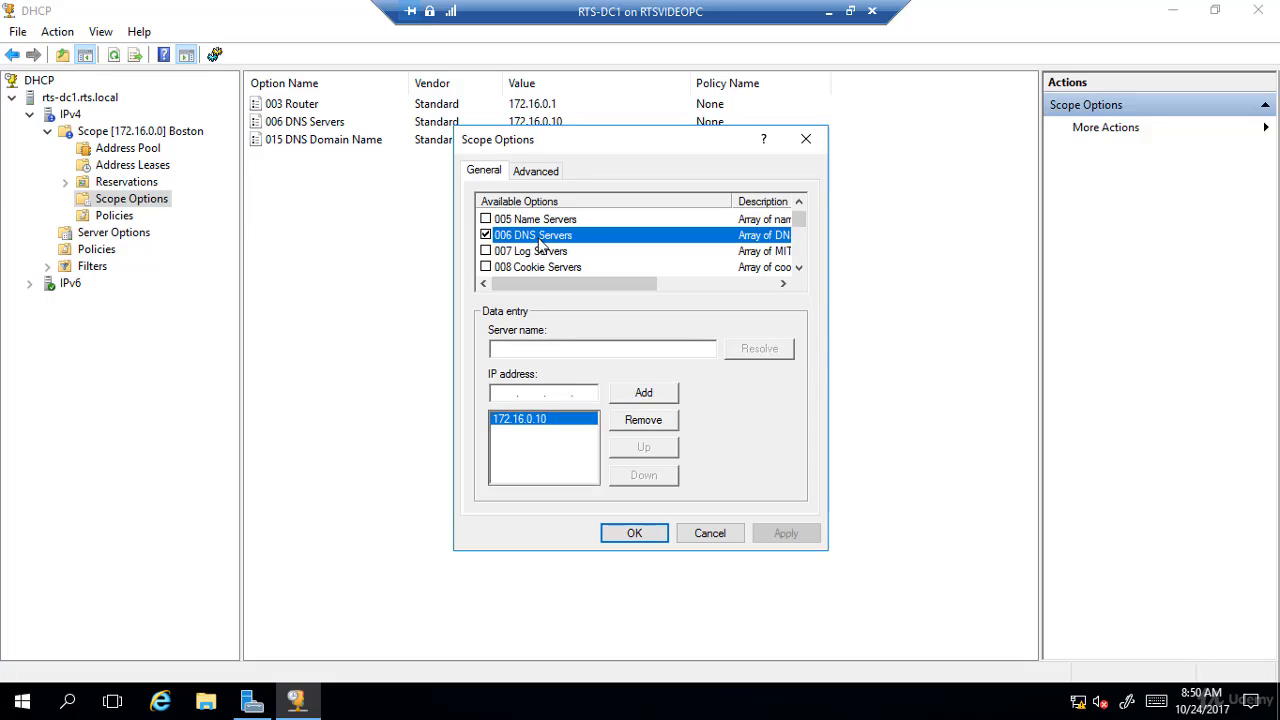